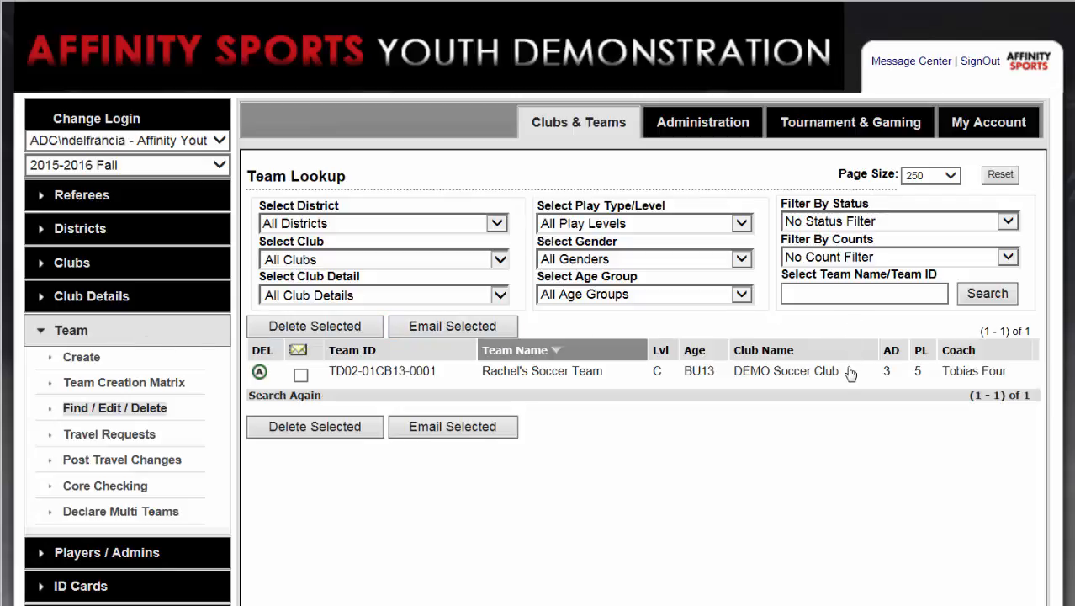
- Open the DEMO Soccer Club team's roster, select all administrators and players, and generate their ID card PDF
left_click(498, 378)
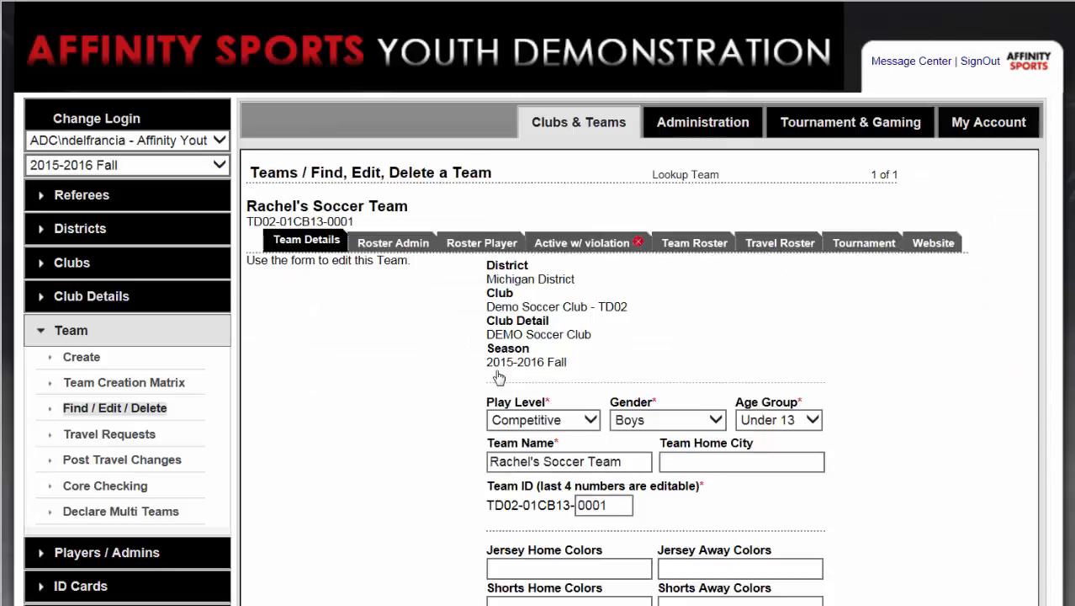
left_click(693, 243)
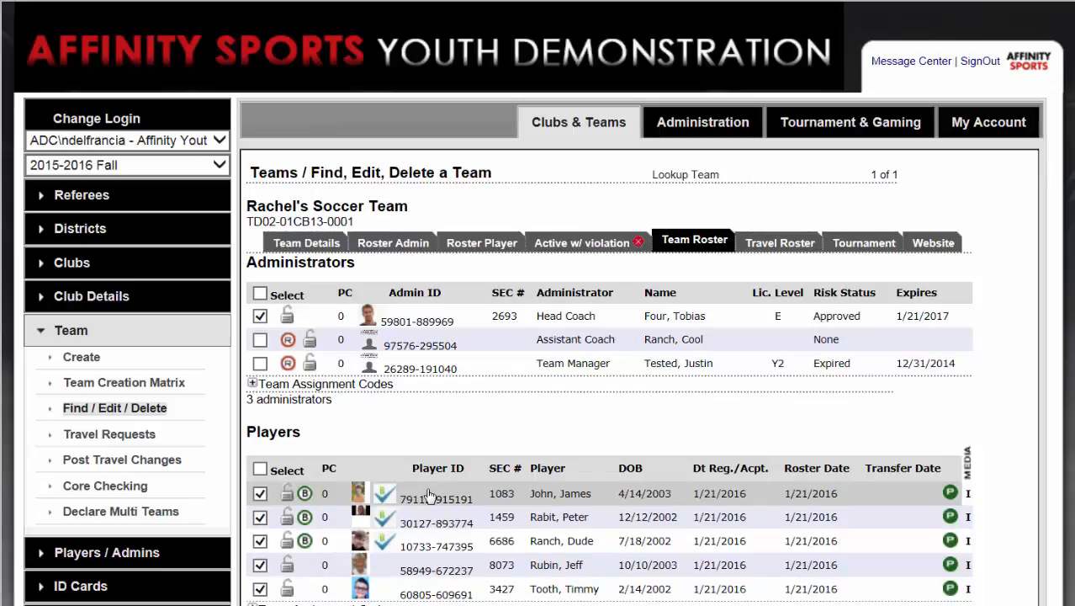
left_click(260, 293)
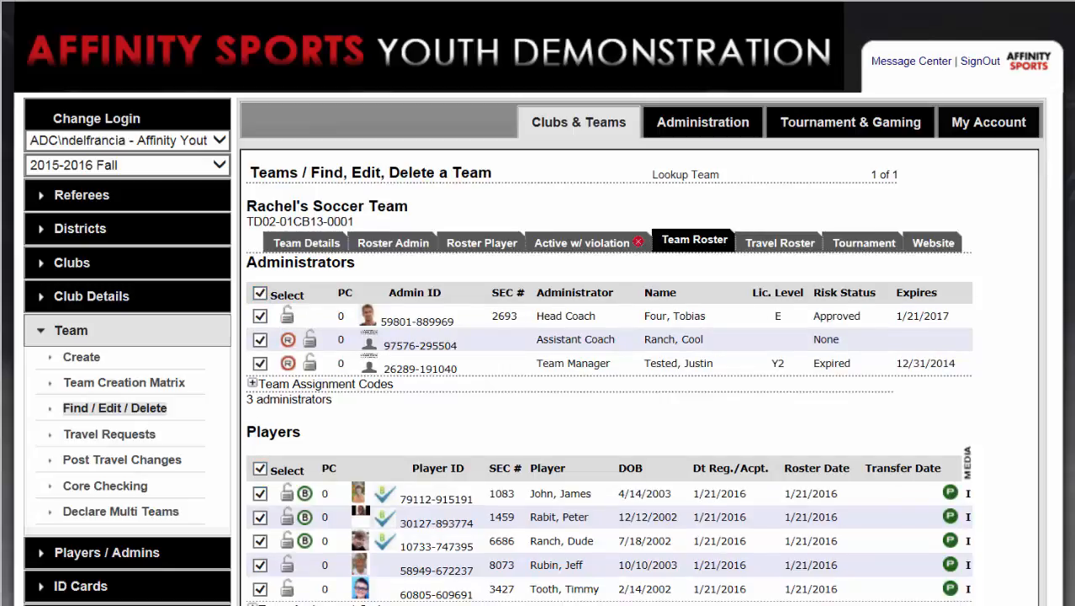
scroll(553, 445, "down", 4)
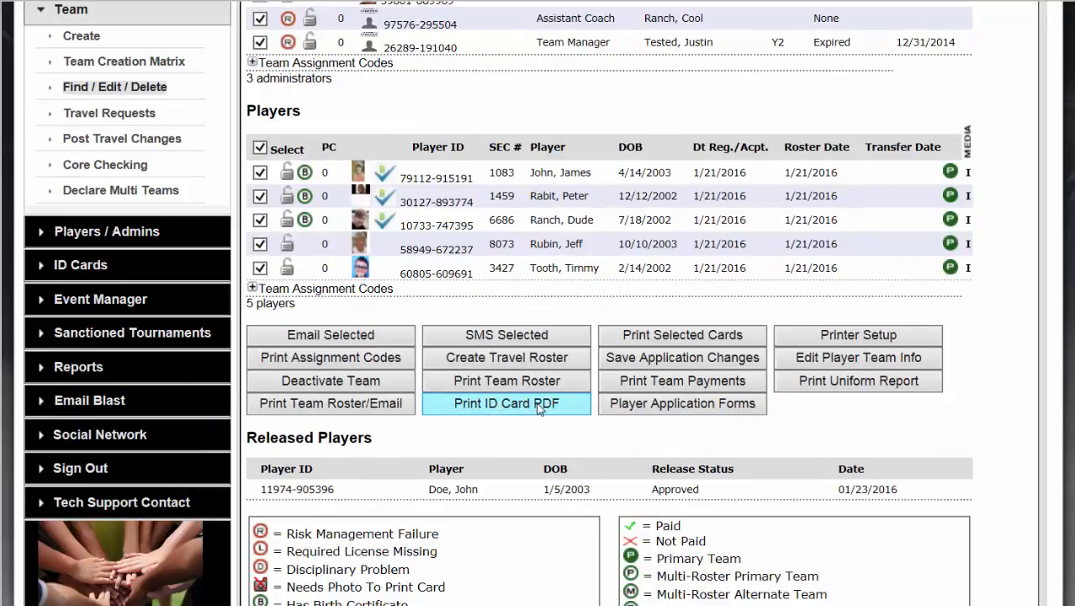
left_click(538, 407)
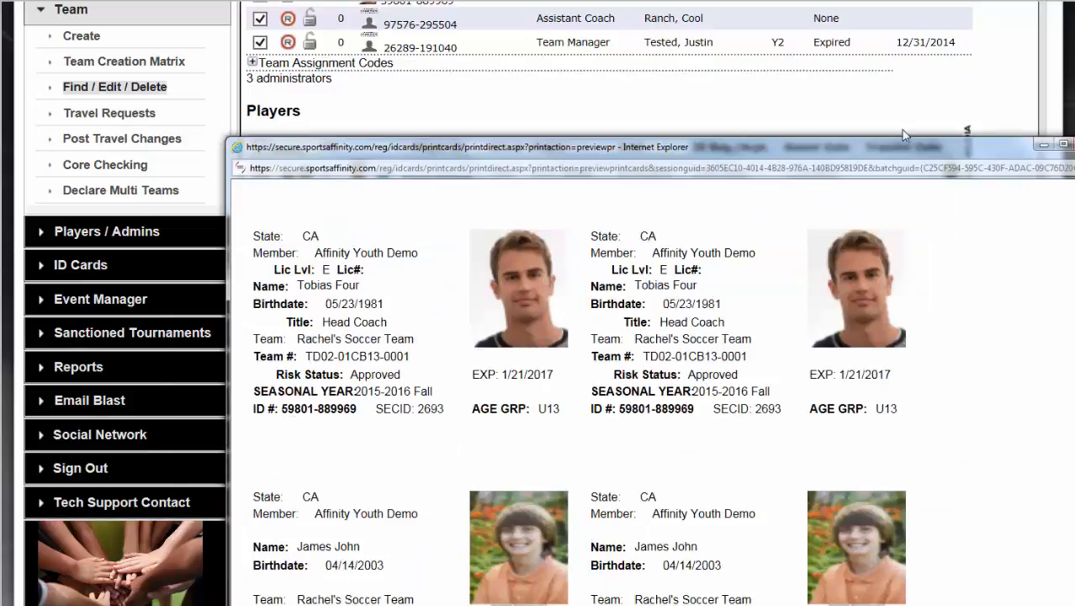
- Look over the generated ID card preview in its separate window and close it
left_click_drag(856, 146, 779, 37)
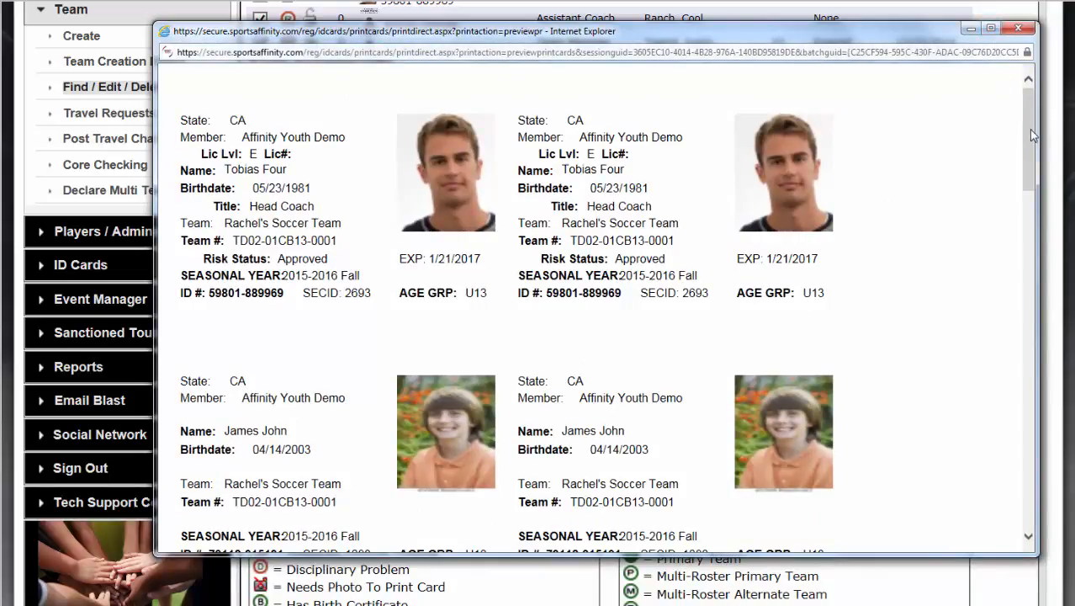
left_click_drag(1029, 129, 1019, 104)
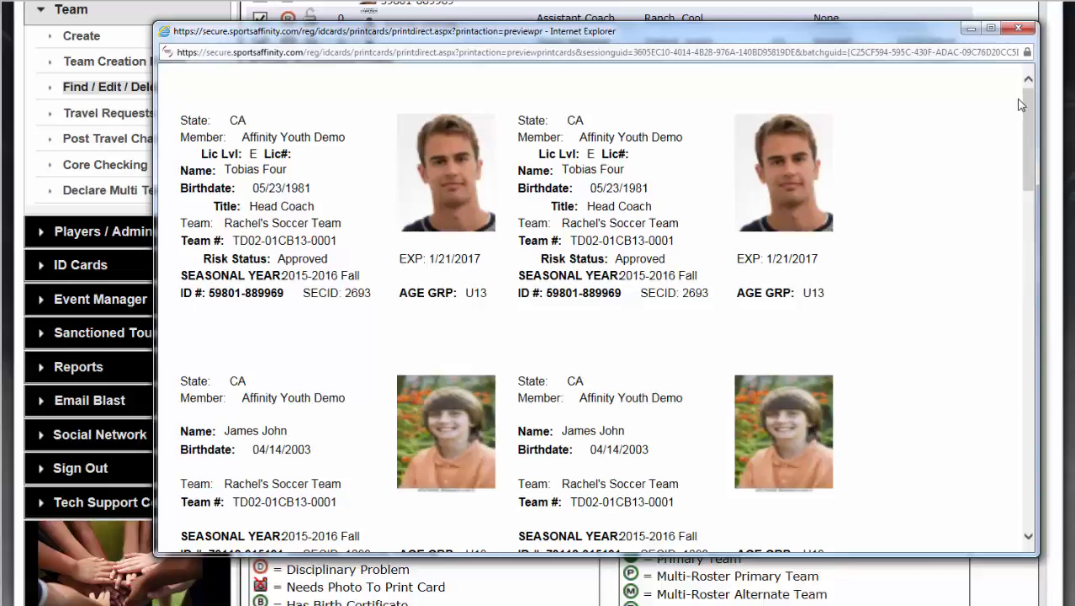
left_click(1019, 30)
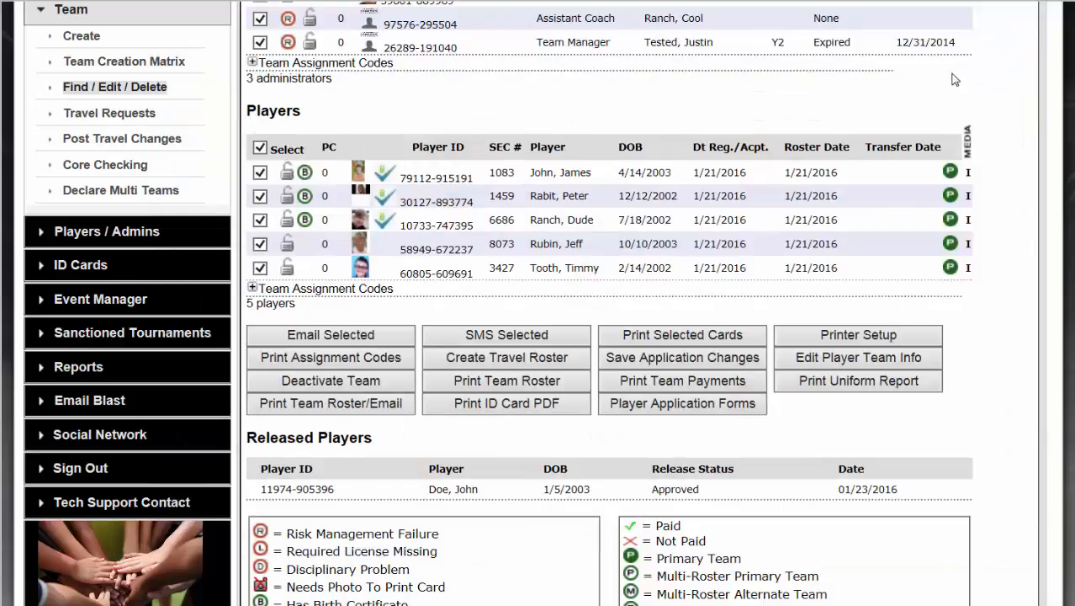
- Go to the creation of new ID cards and set the card type filter to Players, followed by Administrators
scroll(949, 91, "up", 2)
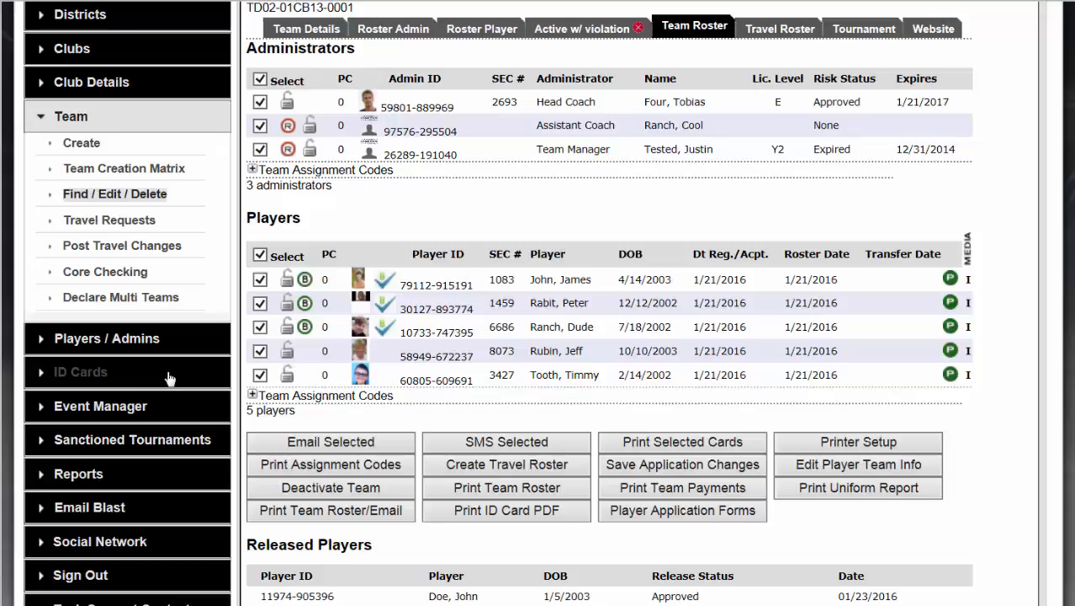
scroll(661, 410, "down", 2)
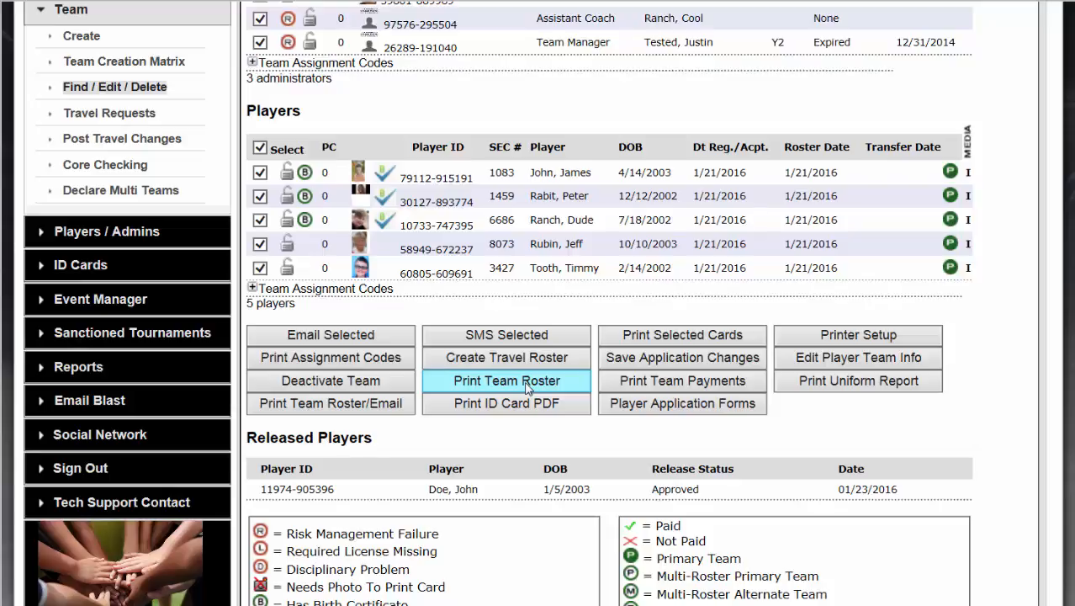
scroll(529, 387, "up", 2)
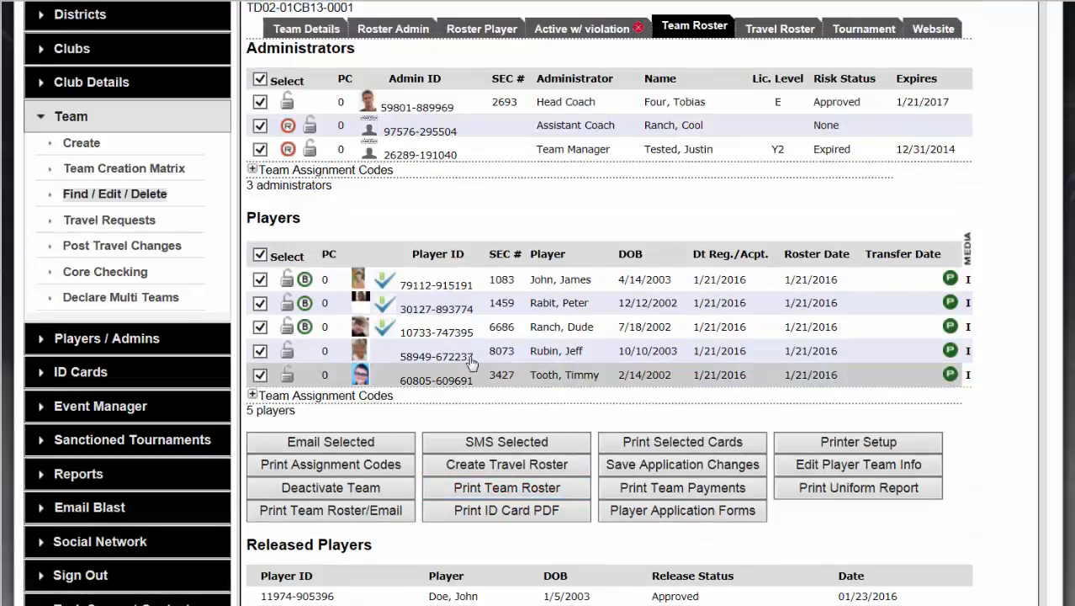
left_click(110, 376)
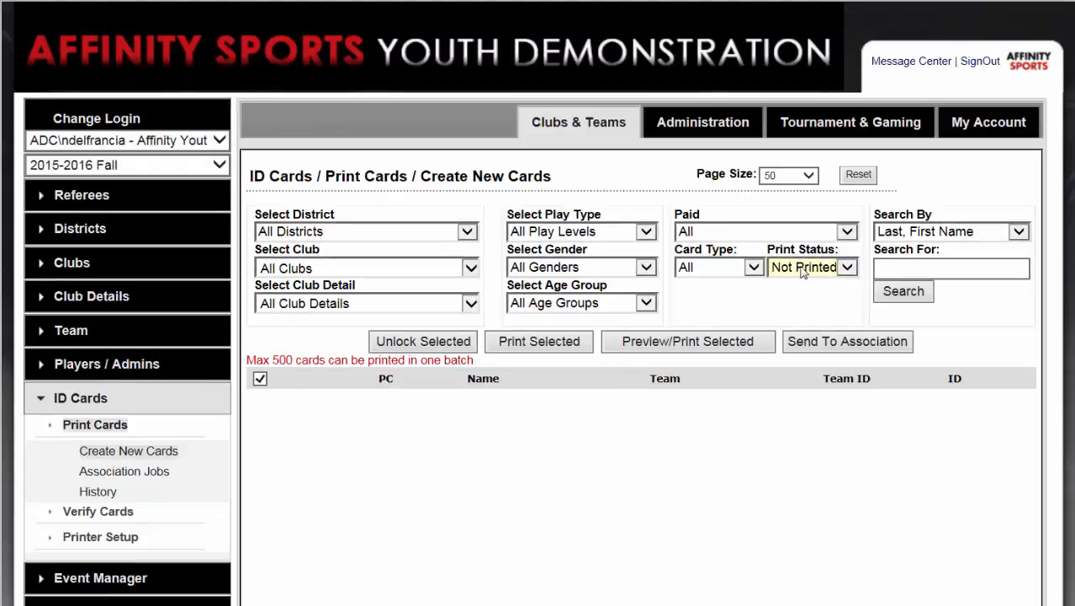
left_click(715, 268)
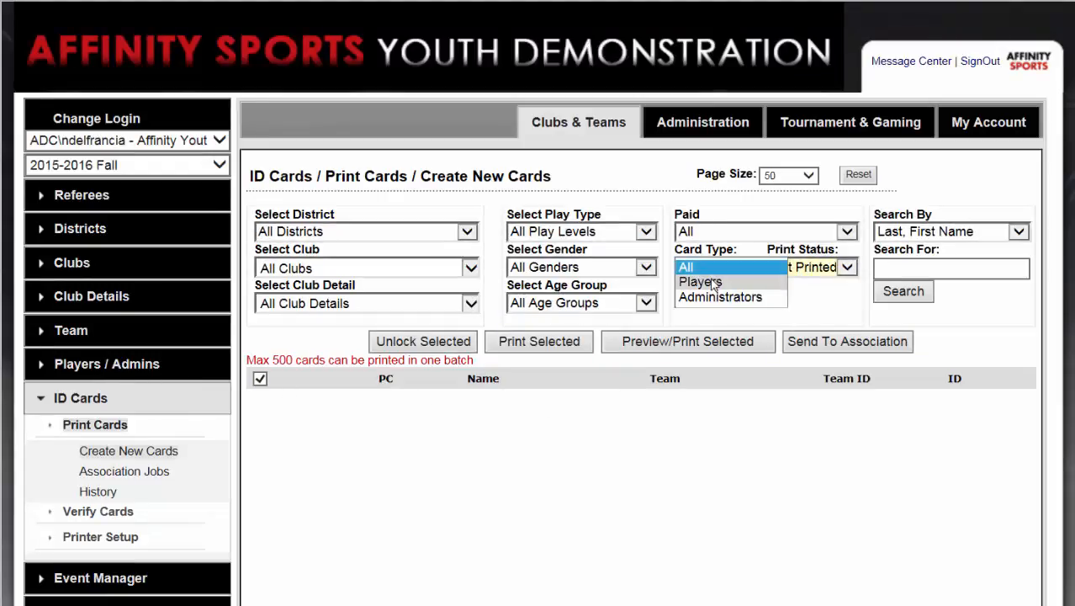
left_click(712, 283)
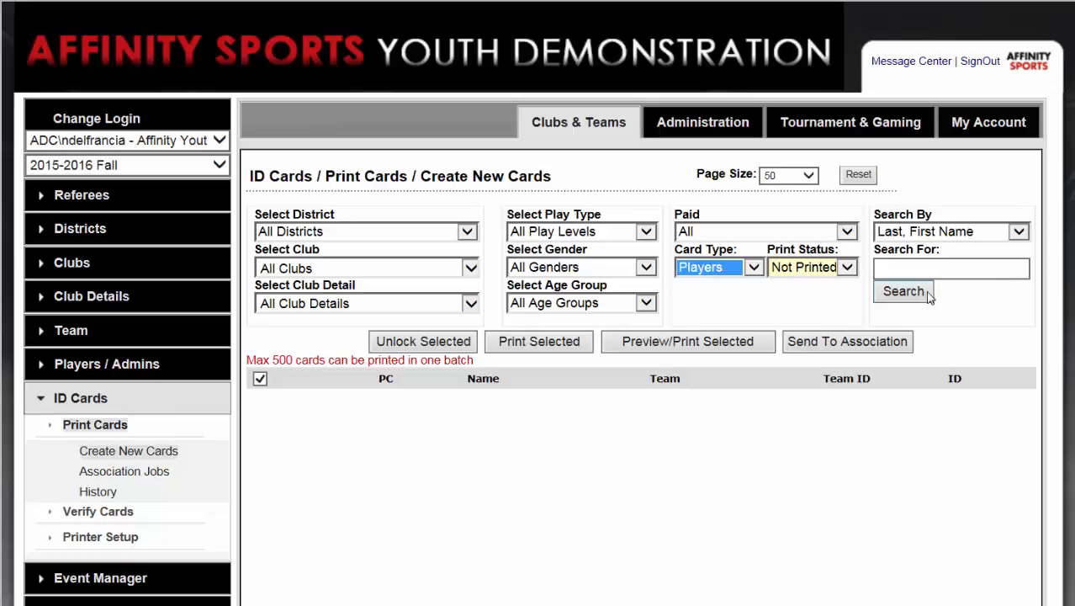
left_click(734, 268)
left_click(723, 281)
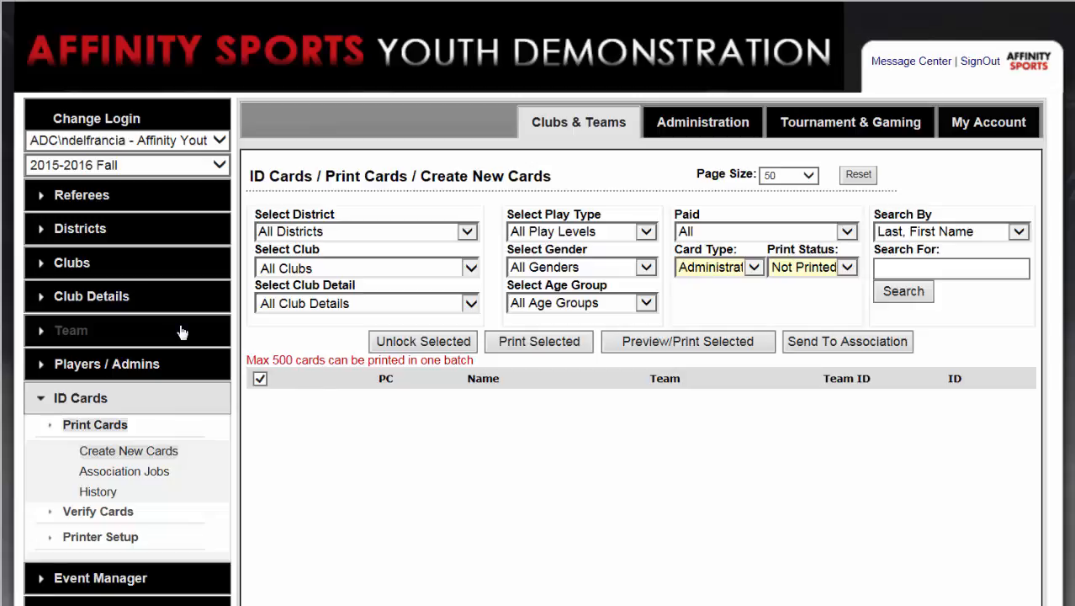
- Open the player lookup and mark all listed players as e-mail recipients
left_click(111, 368)
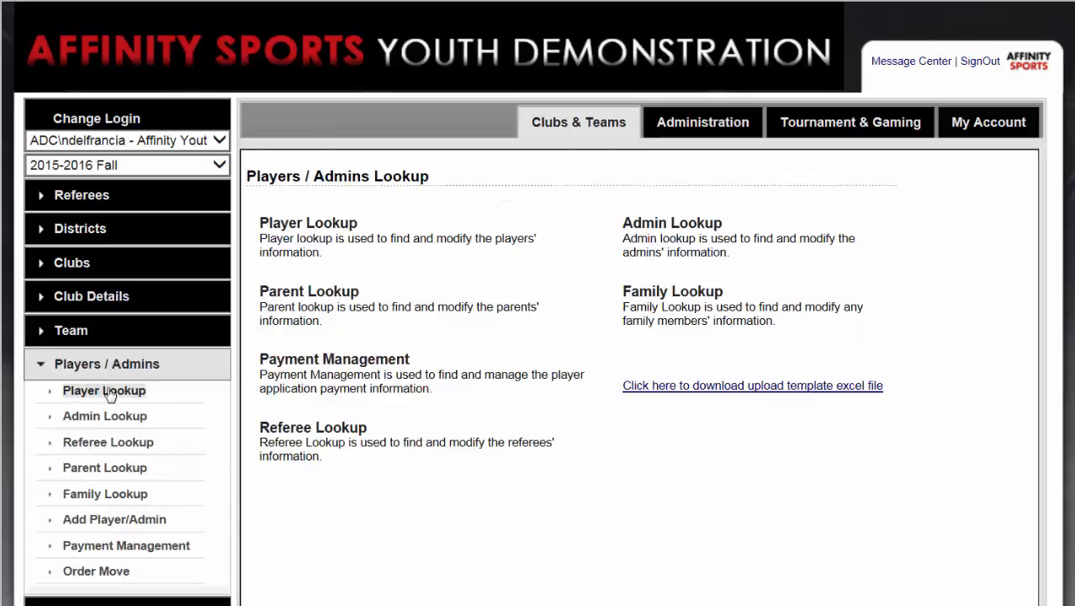
left_click(109, 392)
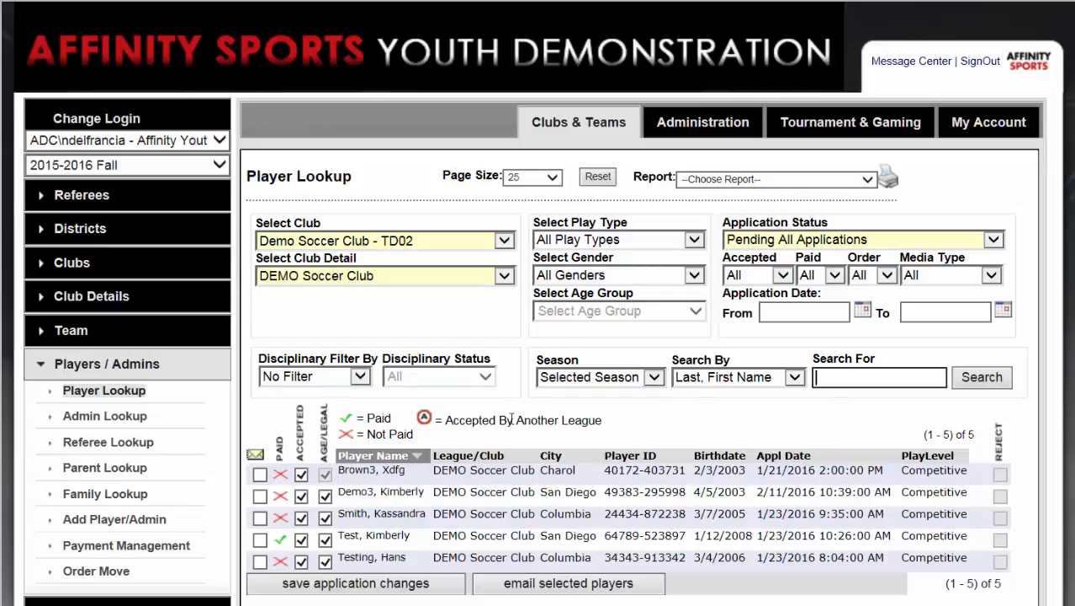
left_click(254, 454)
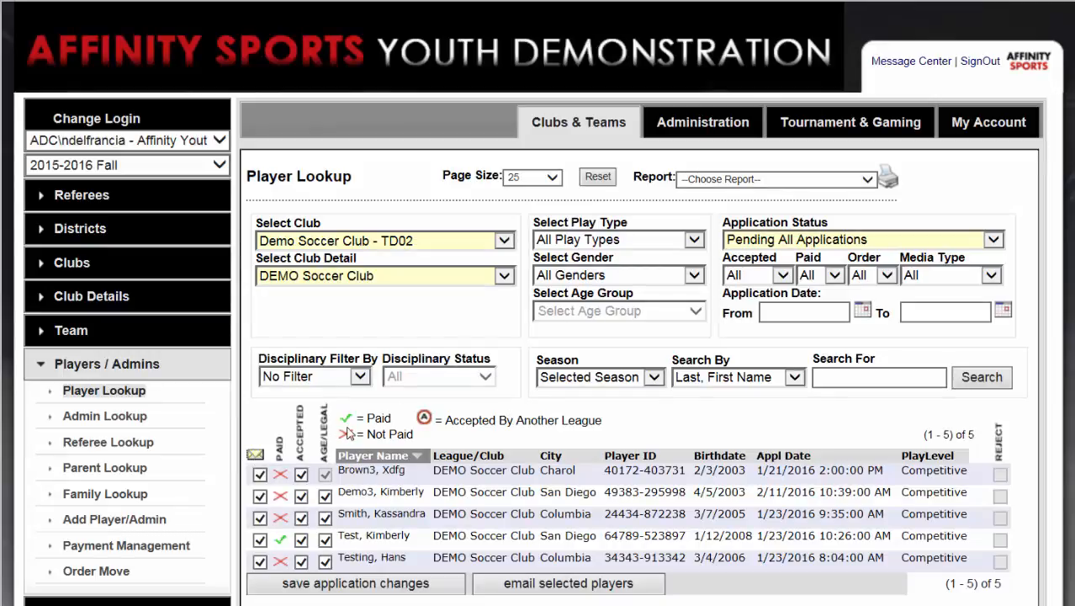
scroll(350, 431, "down", 2)
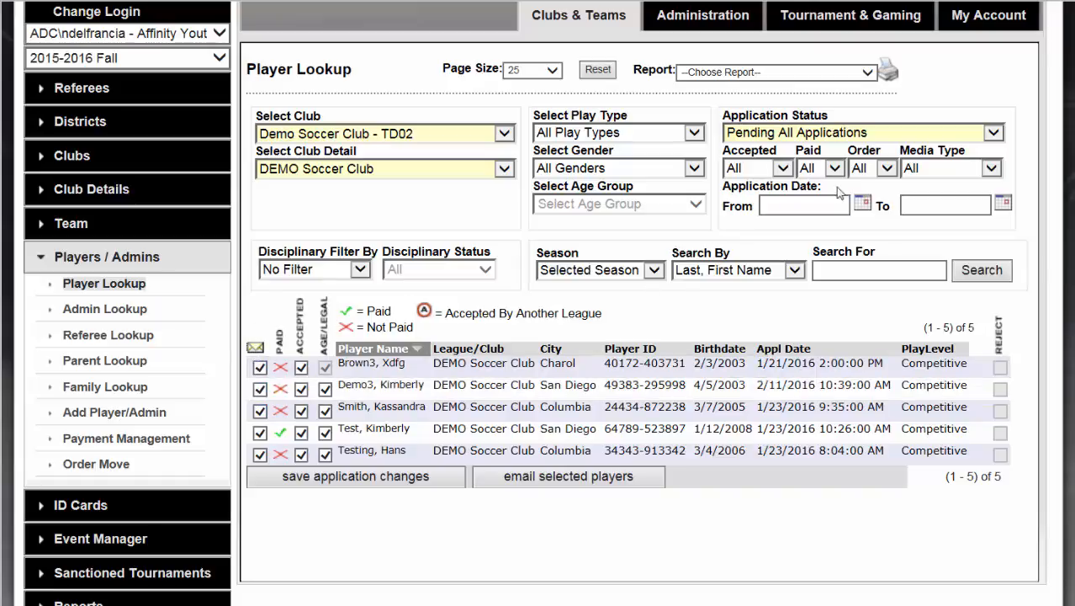
left_click(665, 134)
left_click(663, 133)
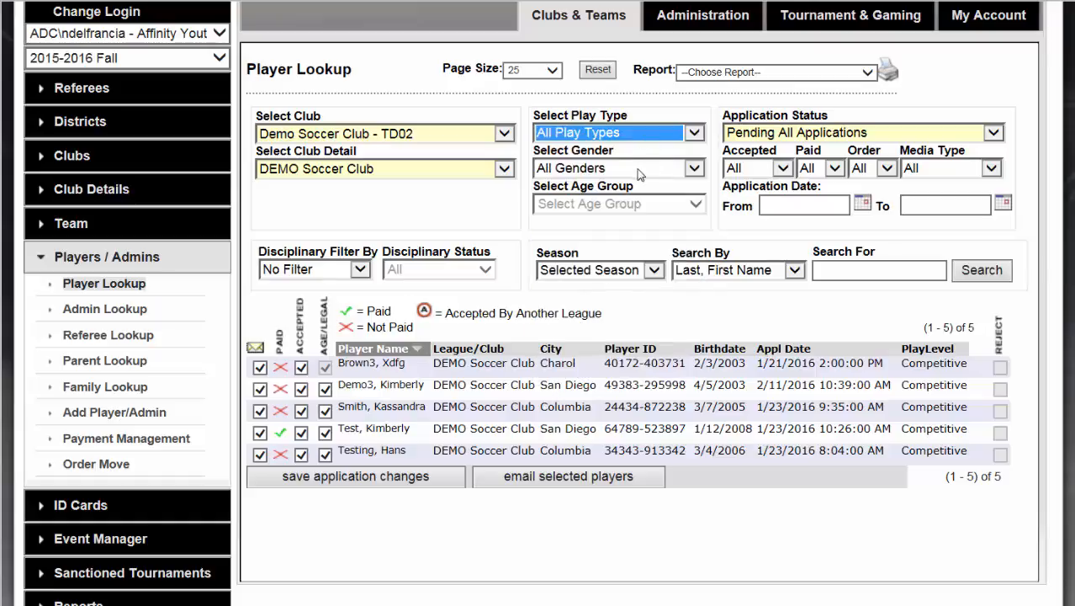
left_click(640, 168)
left_click(640, 173)
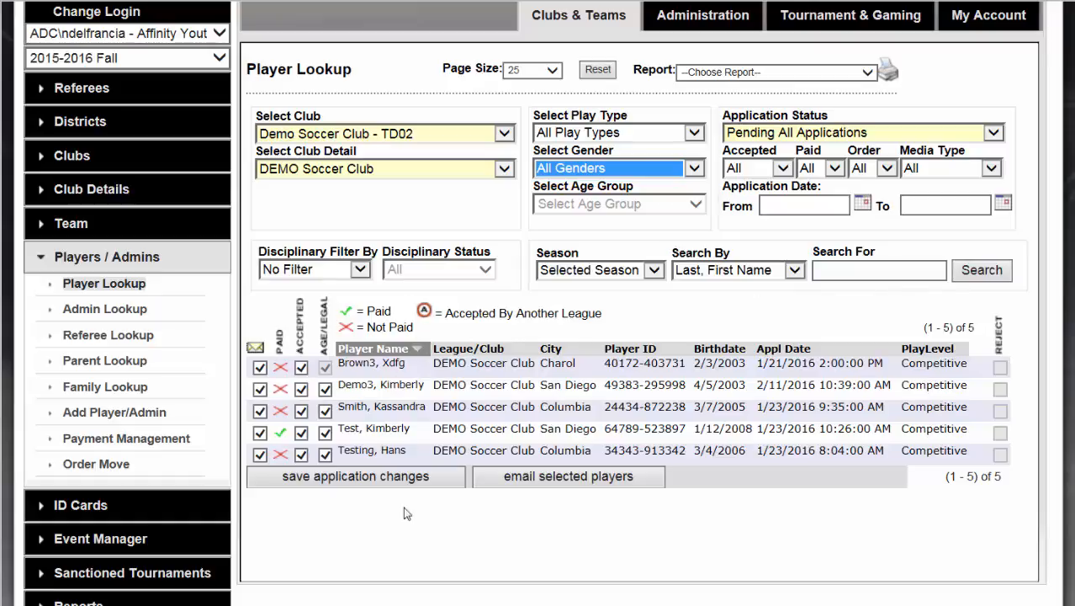
- Start an e-mail to the selected players and check its sender name, sender address and attachment upload options
left_click(549, 480)
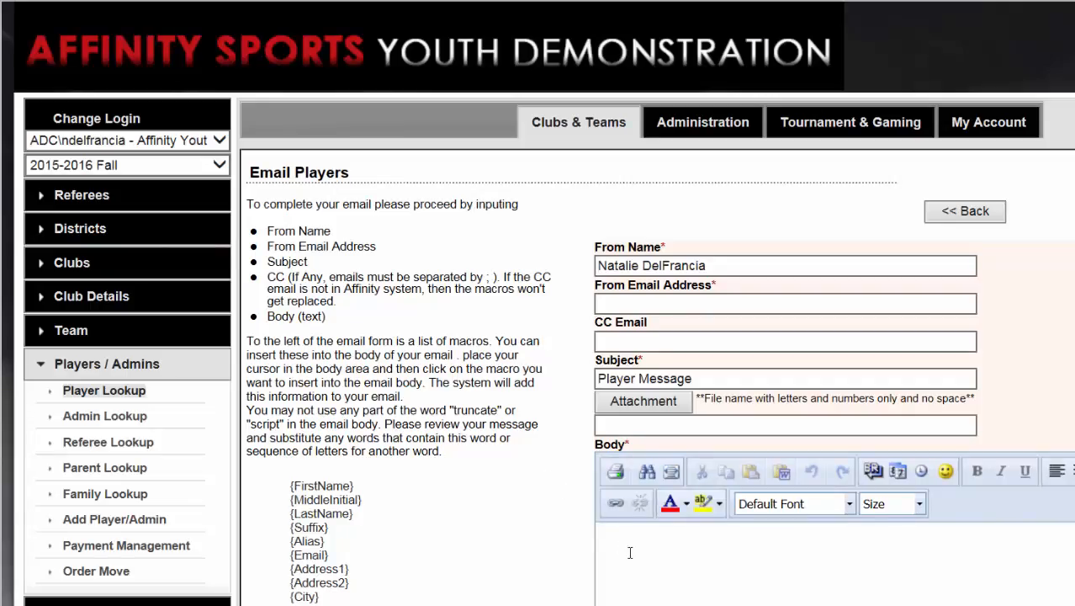
scroll(626, 547, "down", 1)
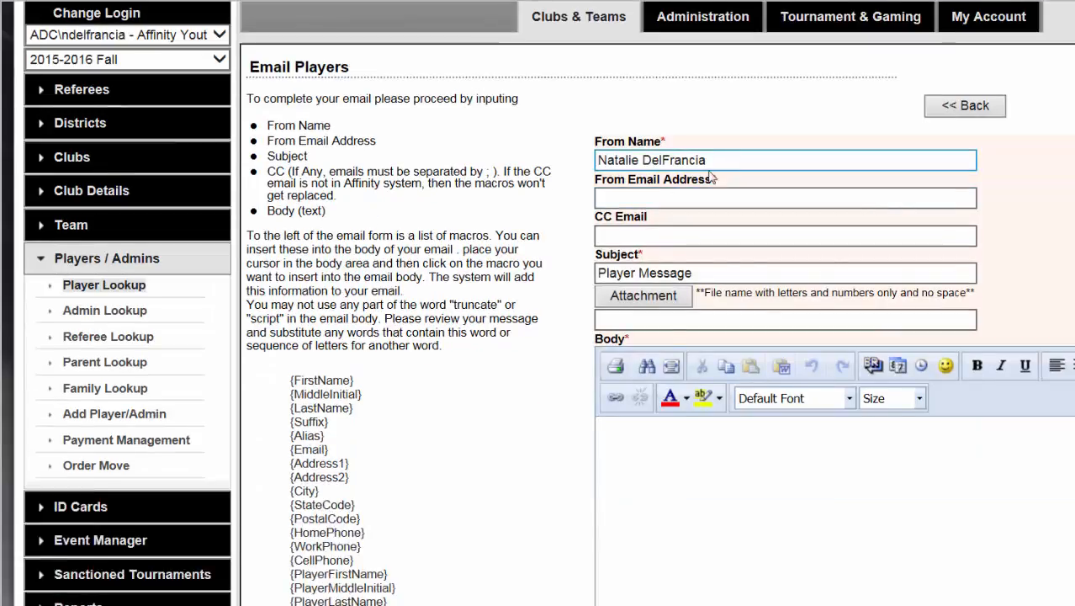
left_click_drag(734, 159, 538, 156)
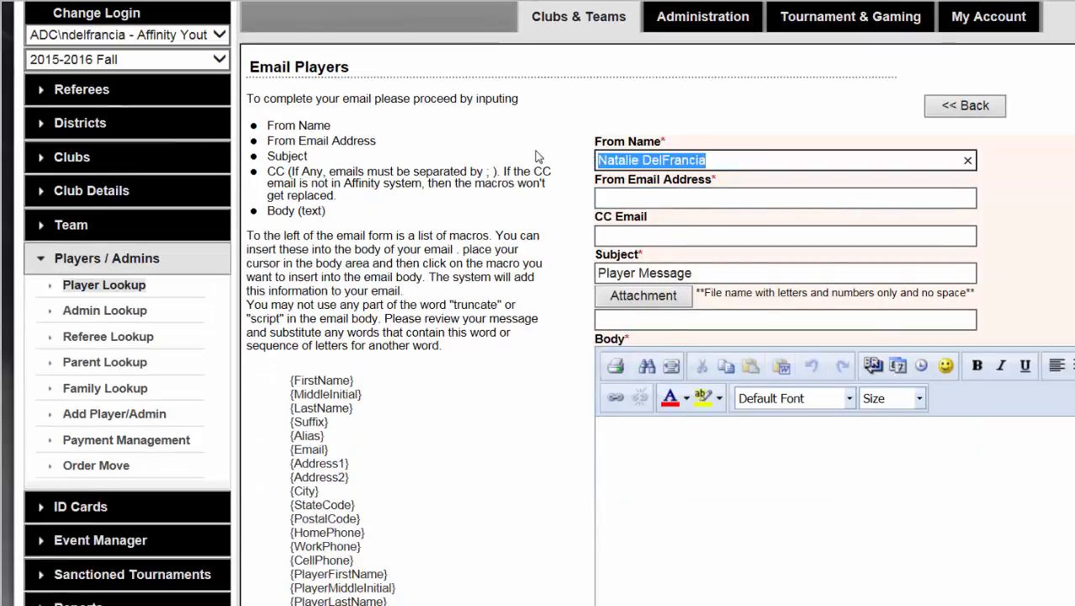
left_click(630, 196)
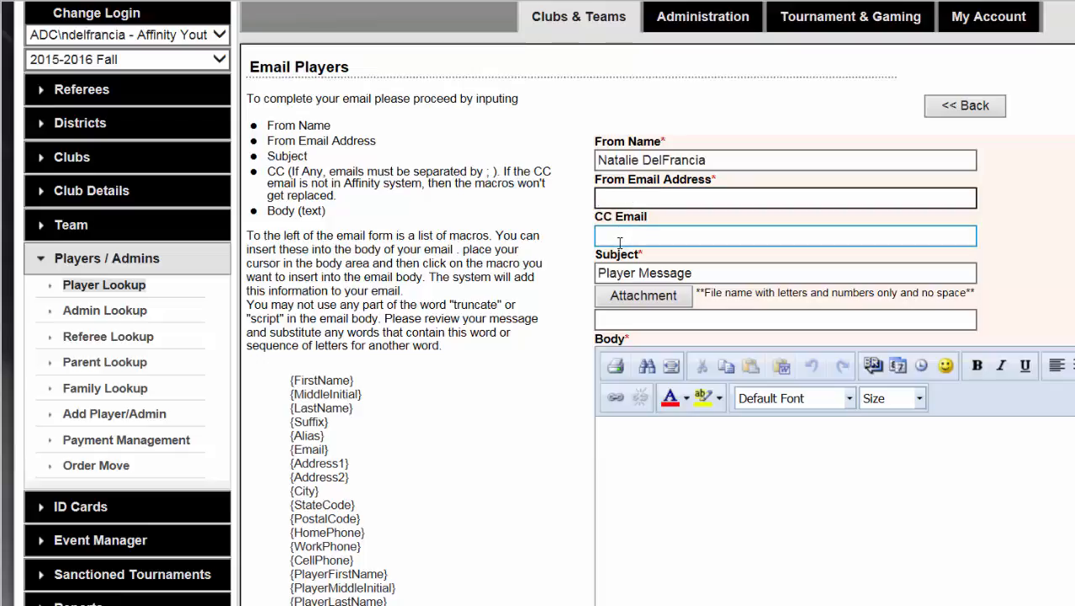
left_click(648, 299)
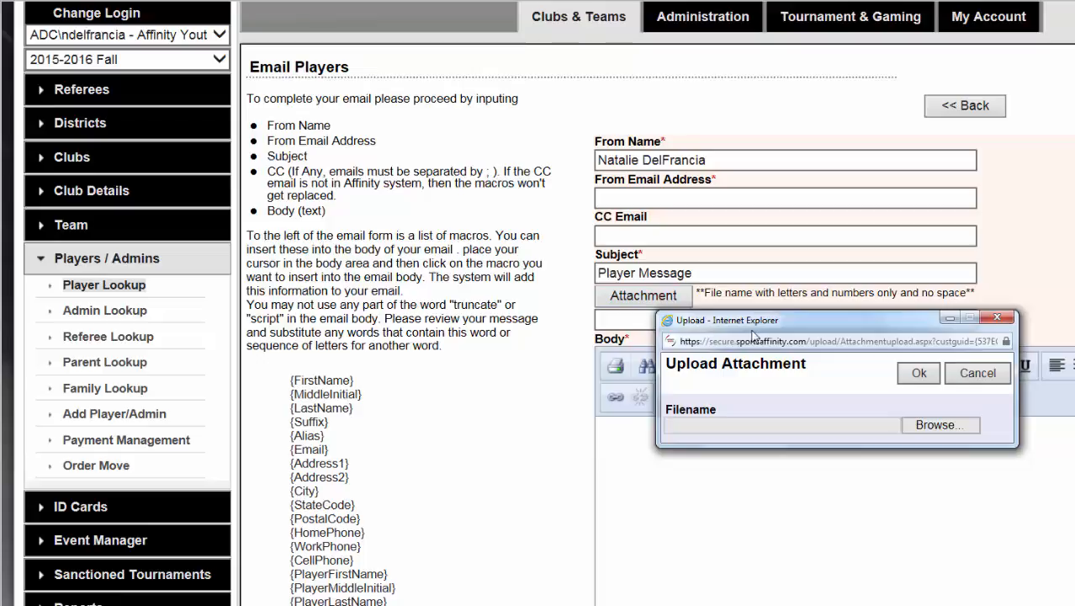
left_click(998, 319)
- Insert the {FirstName} and {LastName} macros into the e-mail body, with {PlayerFirstName} on a new line below
left_click(606, 432)
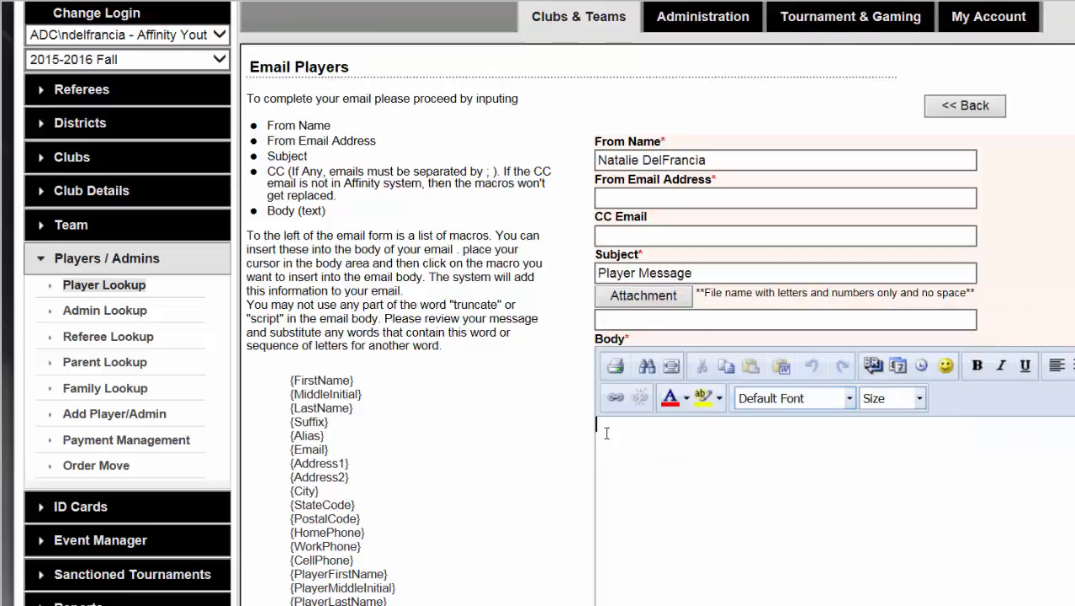
left_click(324, 381)
left_click(324, 408)
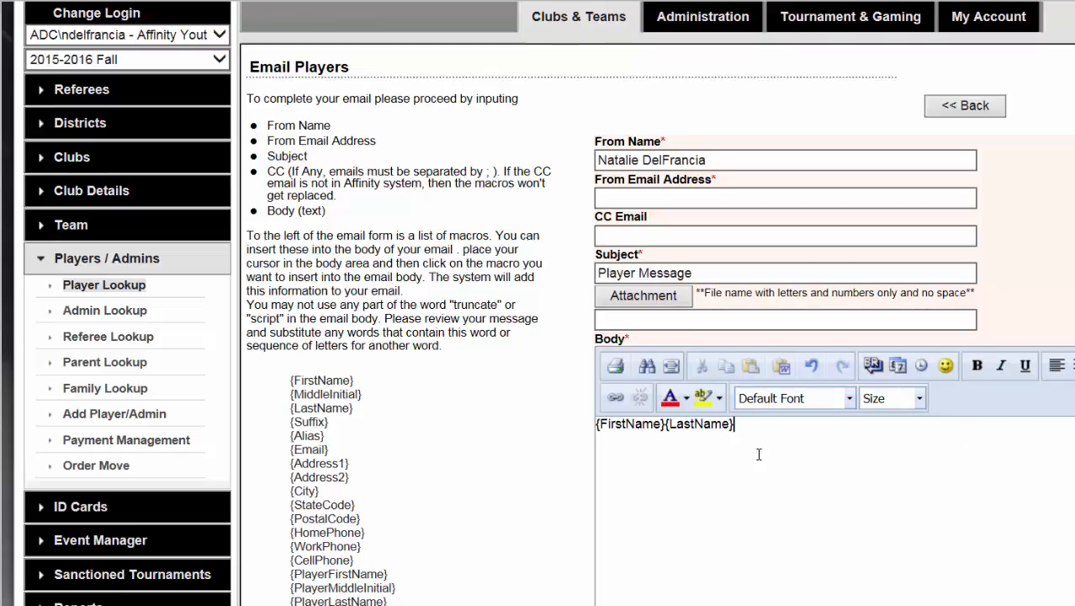
key("Return")
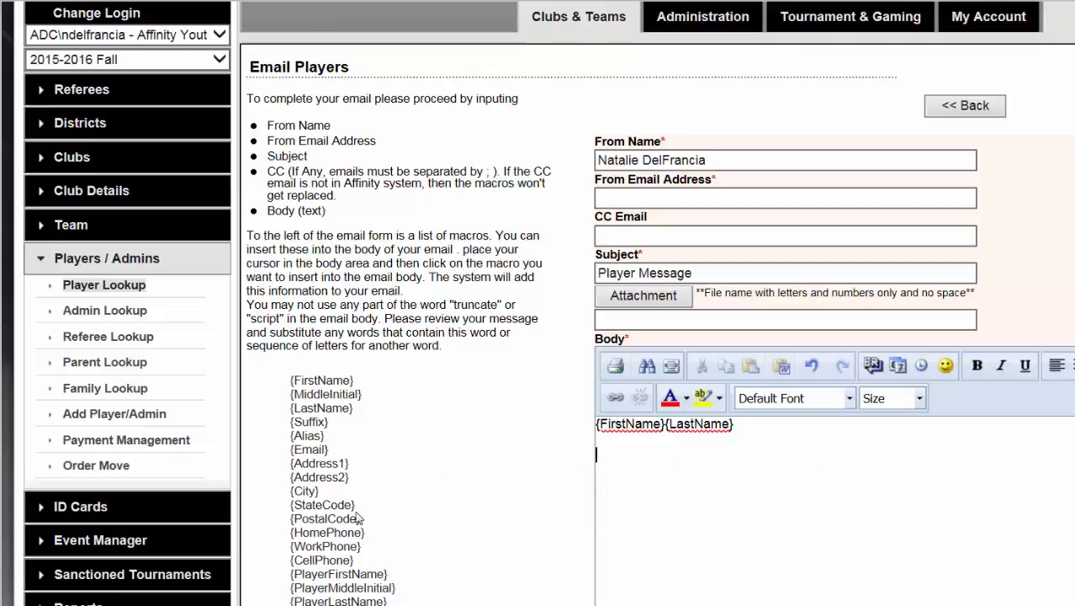
left_click(355, 575)
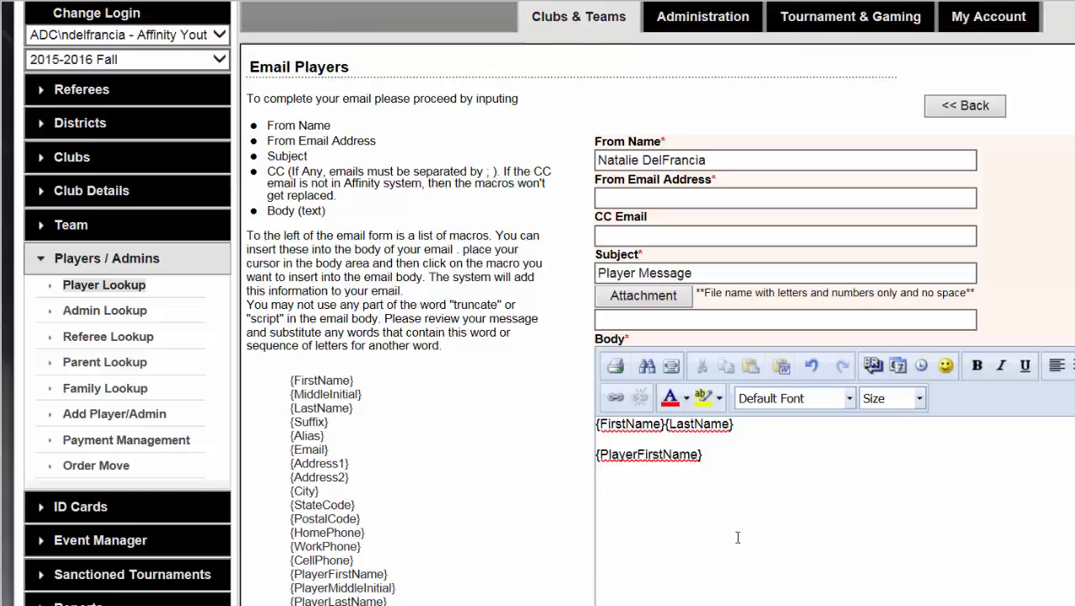
scroll(757, 528, "down", 1)
scroll(837, 497, "down", 1)
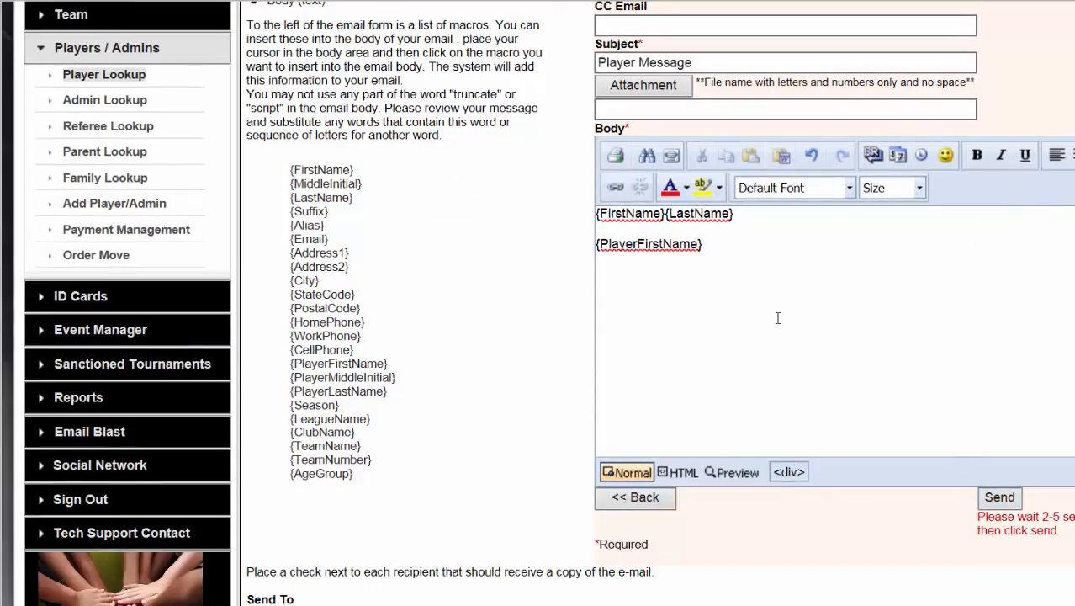
scroll(409, 338, "up", 3)
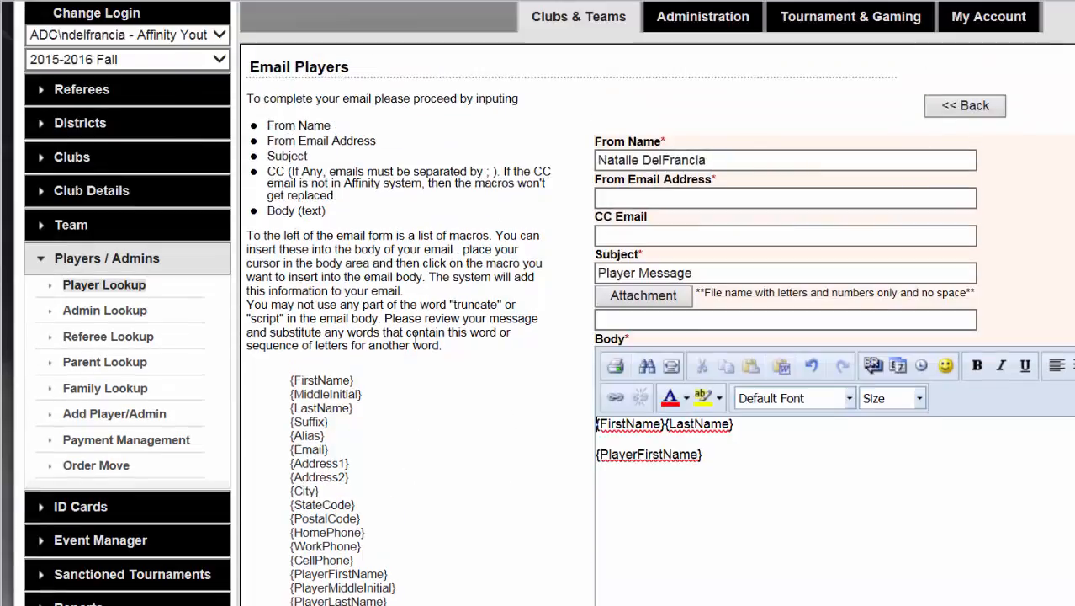
- Return to the player lookup and choose the Player Detail With All Fields report
left_click(106, 286)
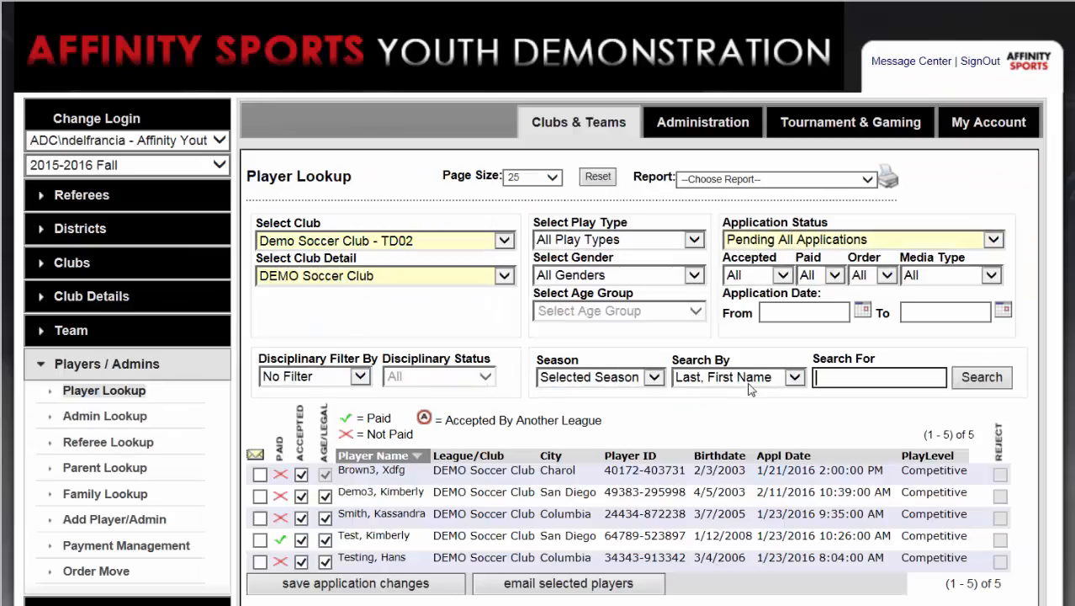
left_click(794, 184)
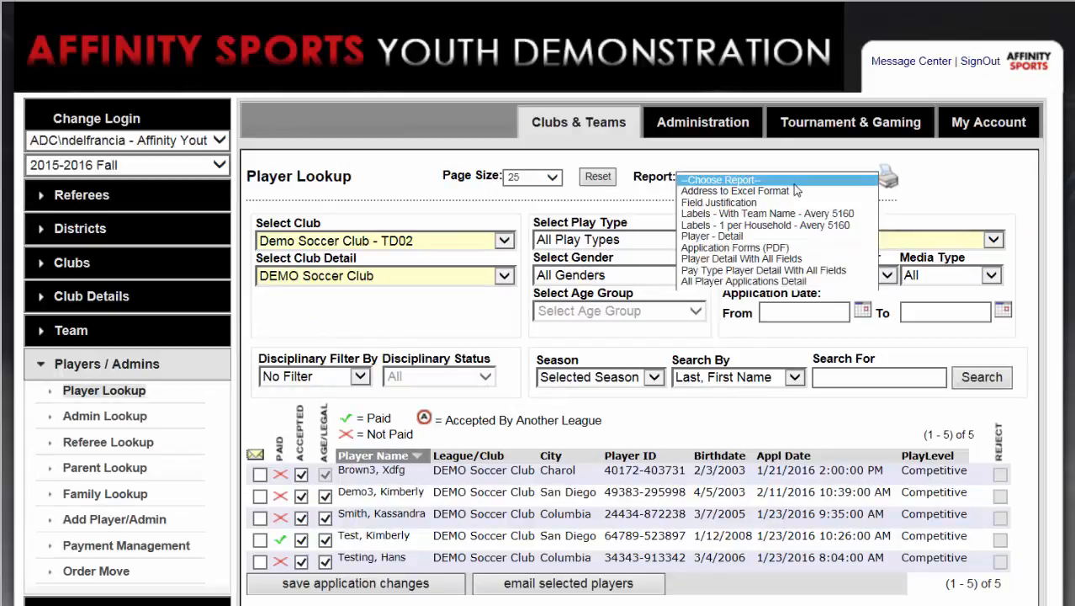
left_click(808, 258)
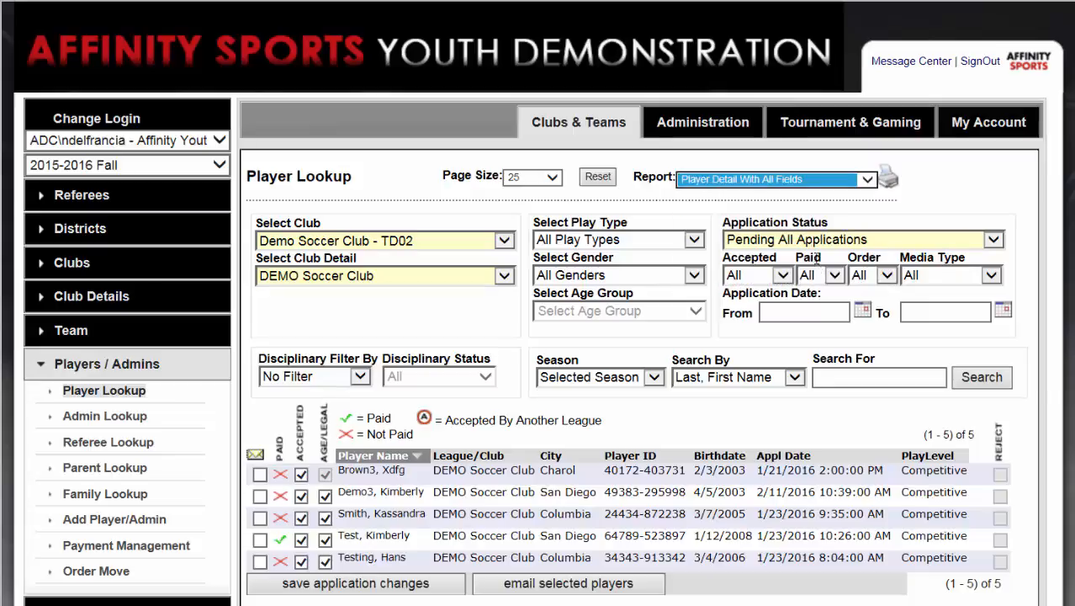
- Run the Player Detail With All Fields report, review its columns, and export it in Excel format
left_click(888, 180)
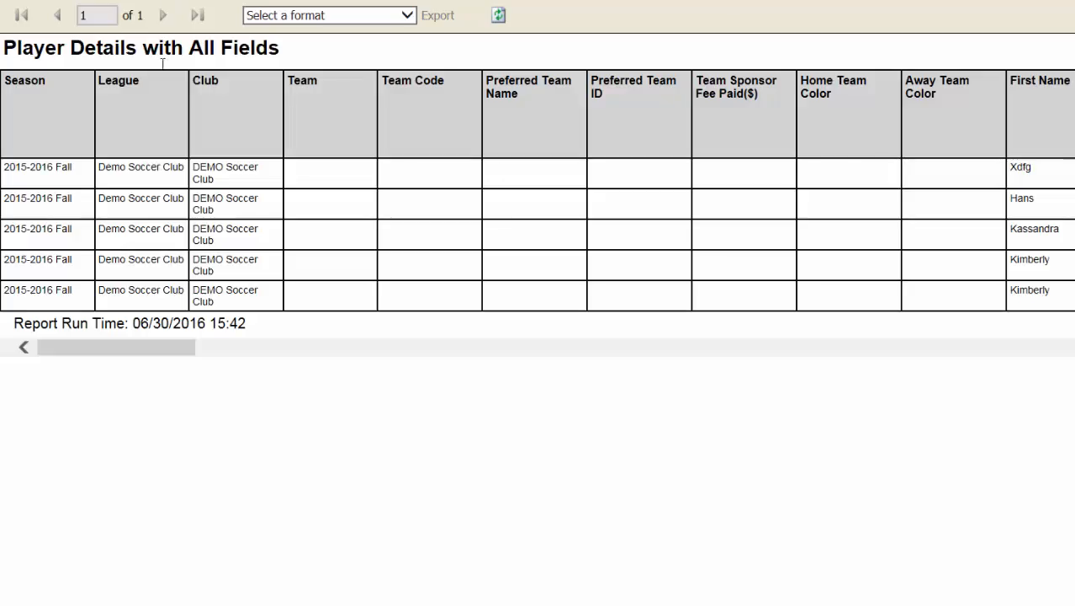
left_click_drag(126, 352, 488, 334)
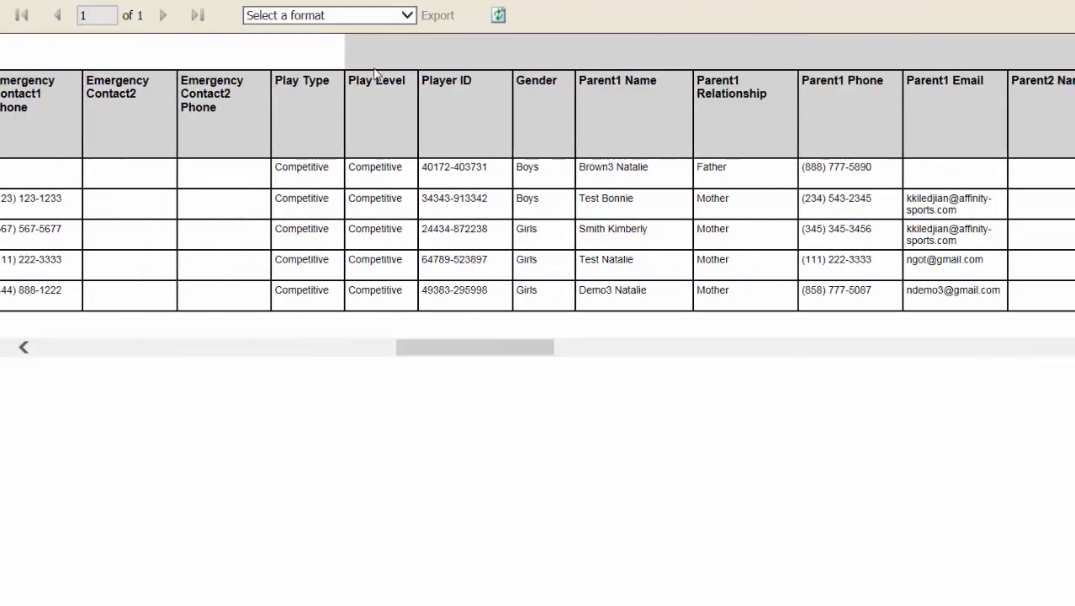
left_click(409, 17)
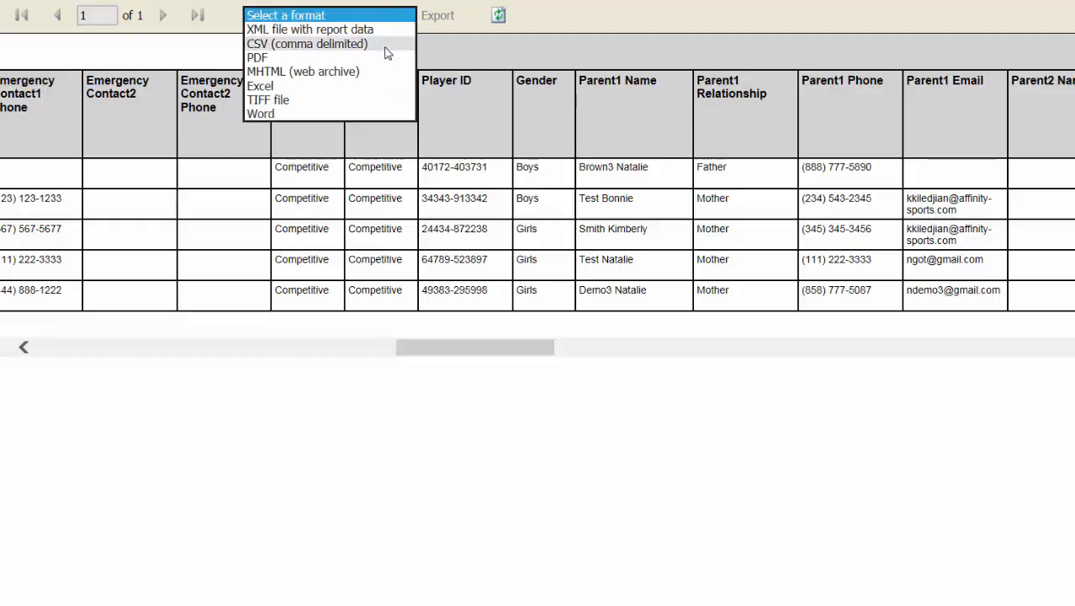
left_click(383, 86)
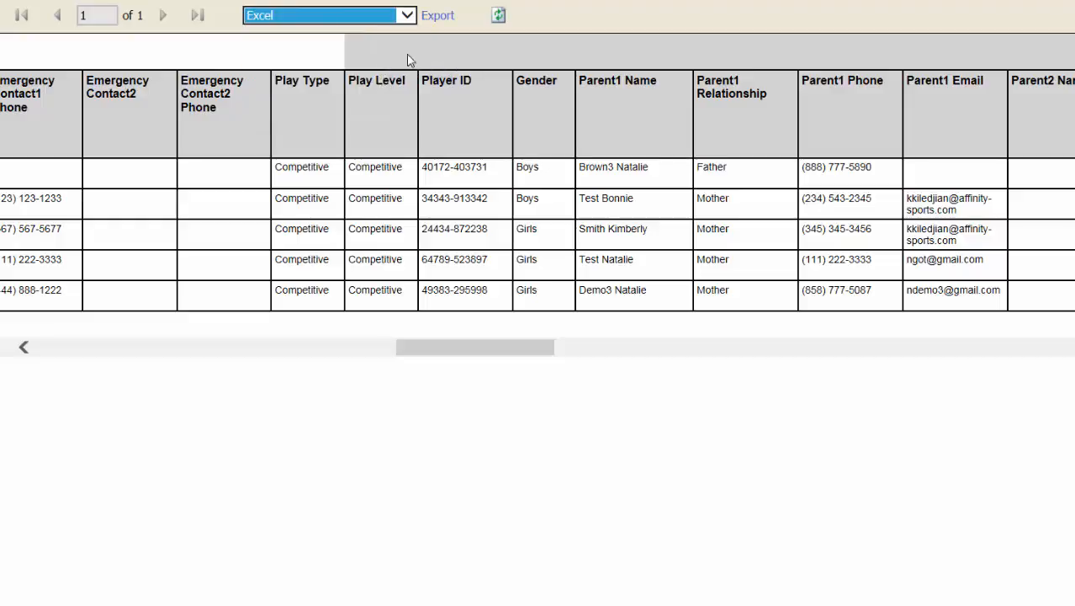
left_click(438, 15)
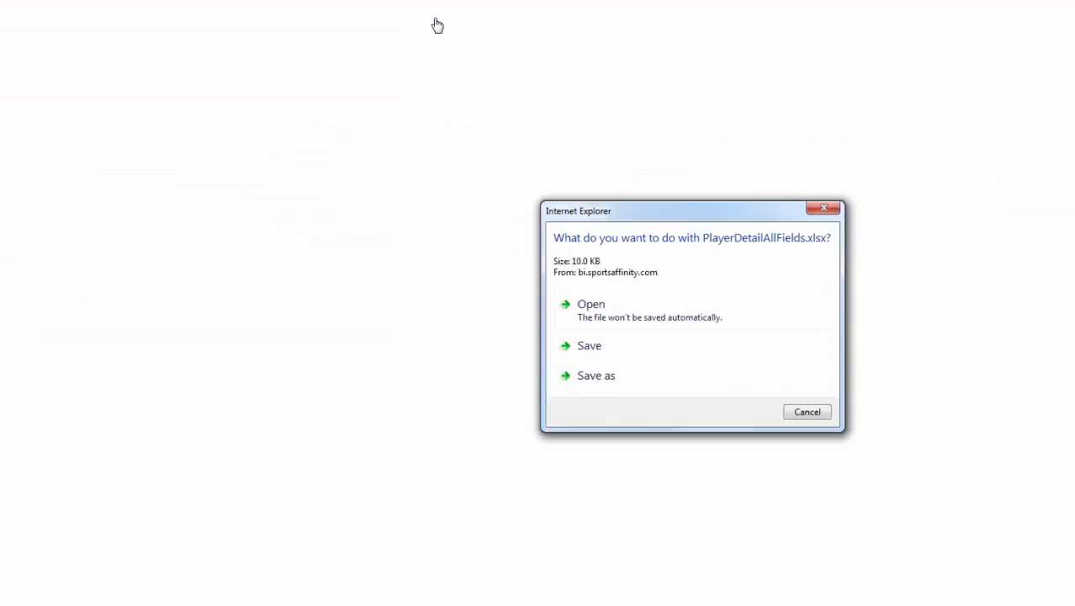
- Open the exported PlayerDetailAllFields.xlsx without saving it and view it in a maximized Excel window
left_click(615, 322)
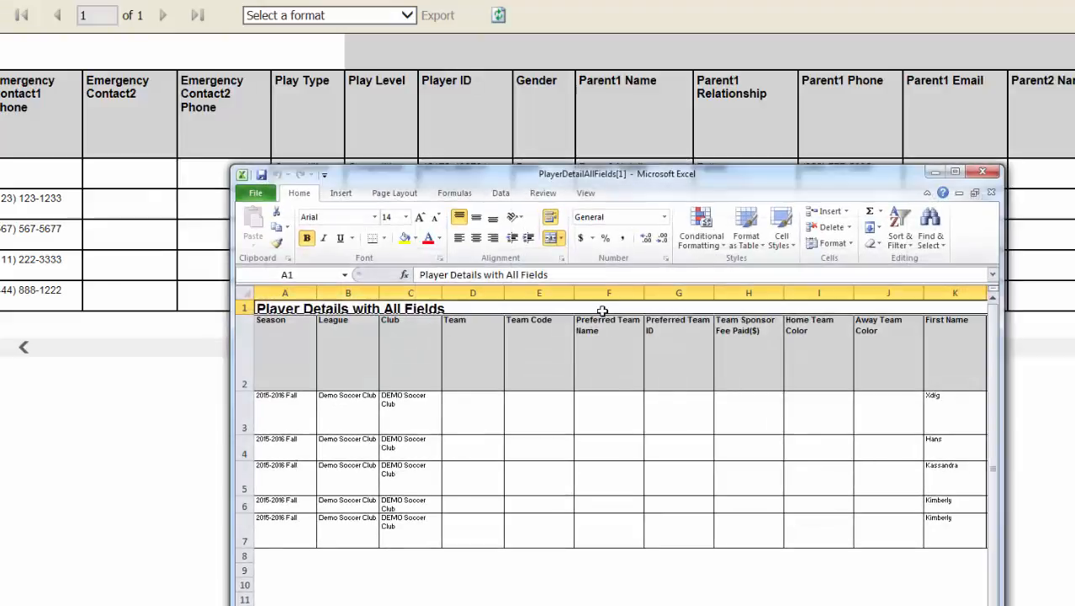
left_click(955, 173)
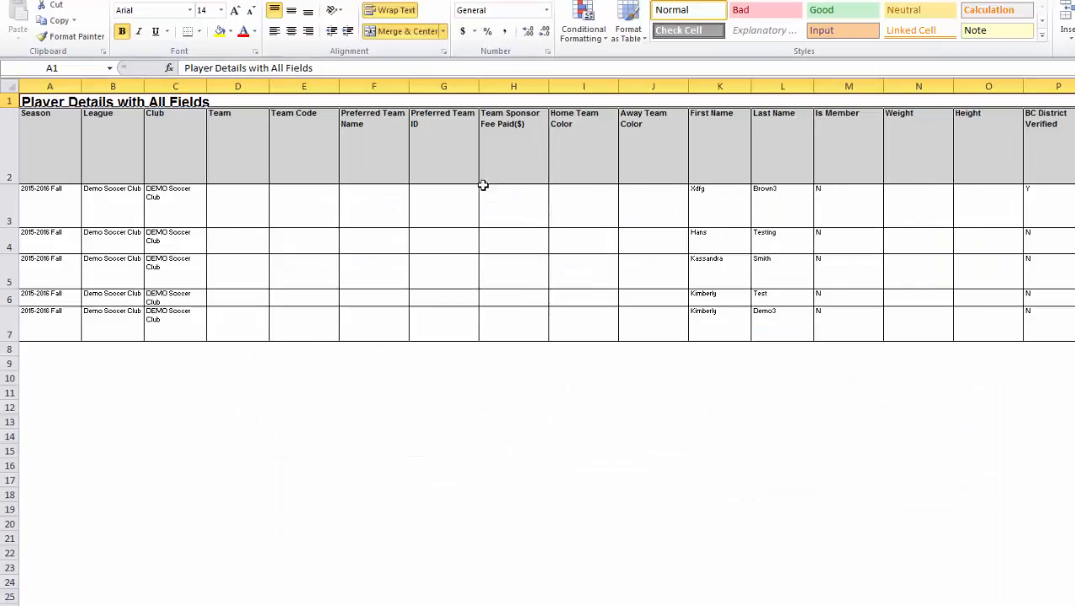
left_click(365, 216)
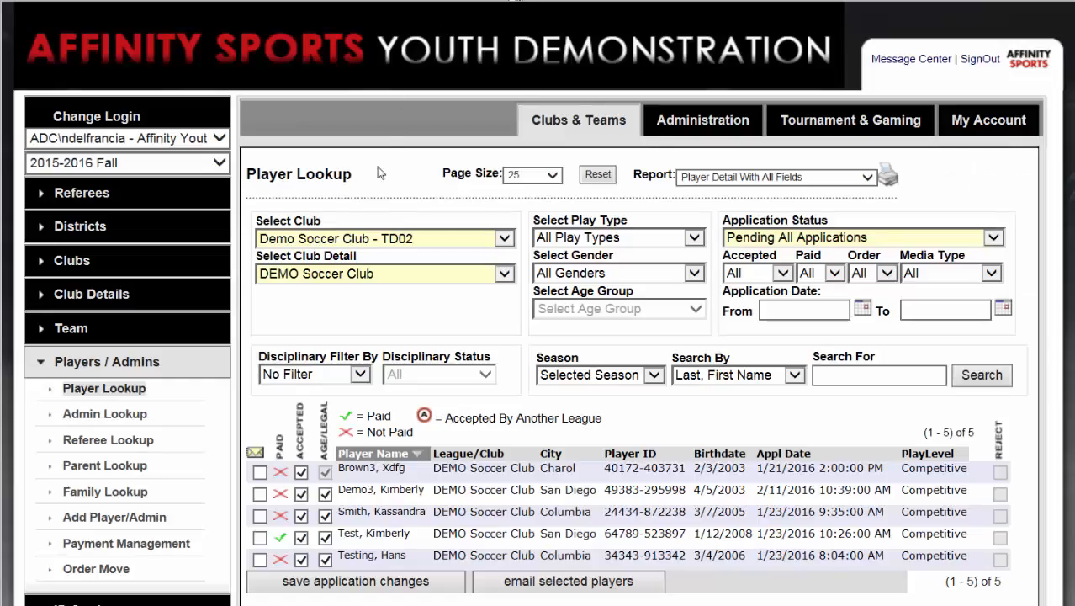
- Go to the Reports section in the registration system and look over its available report categories
scroll(278, 290, "down", 4)
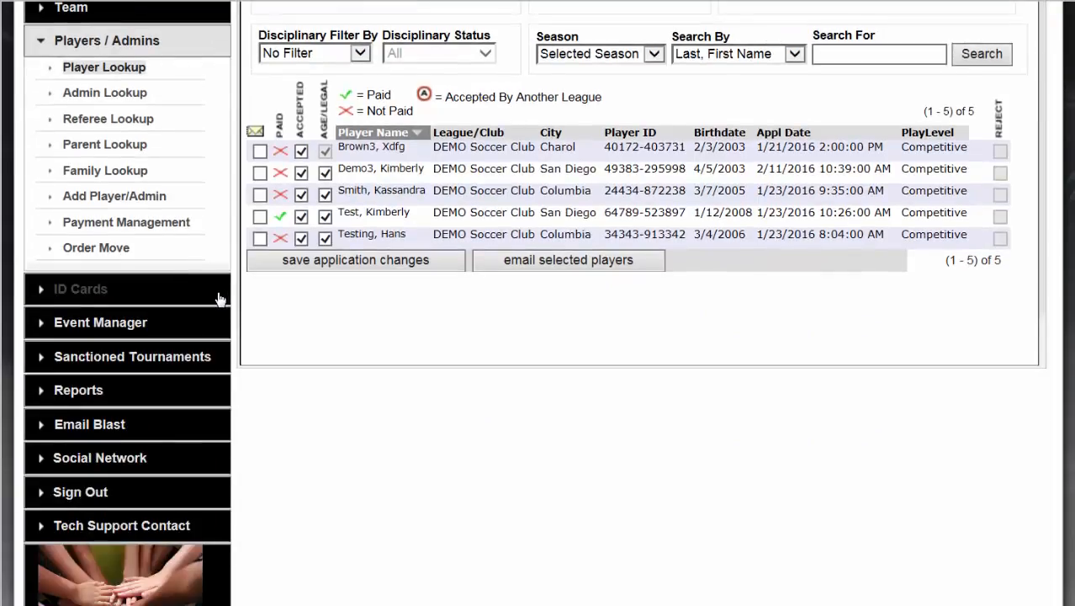
scroll(218, 299, "down", 2)
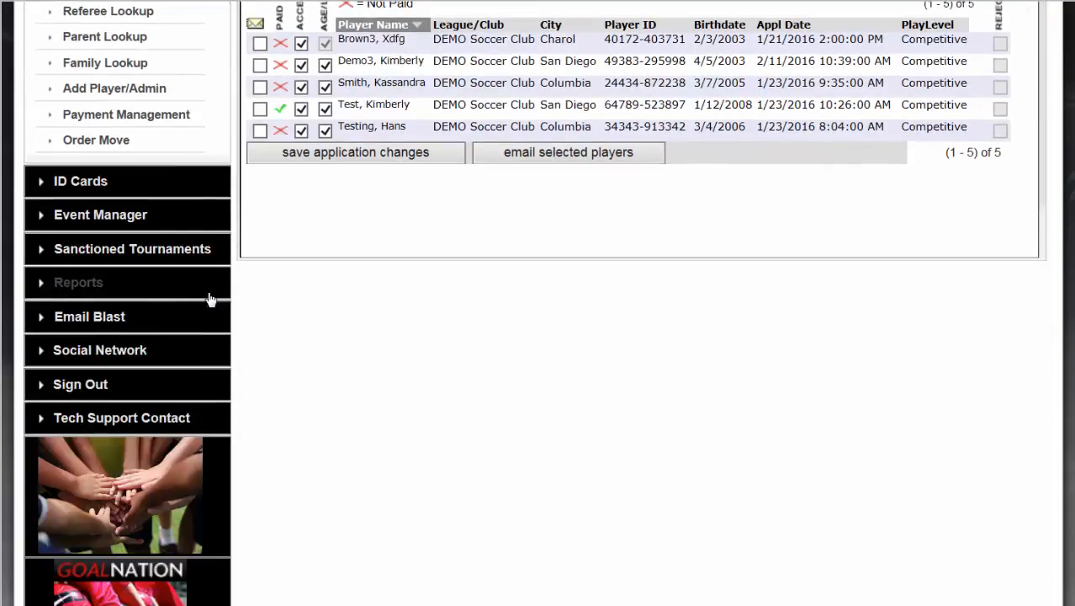
left_click(99, 288)
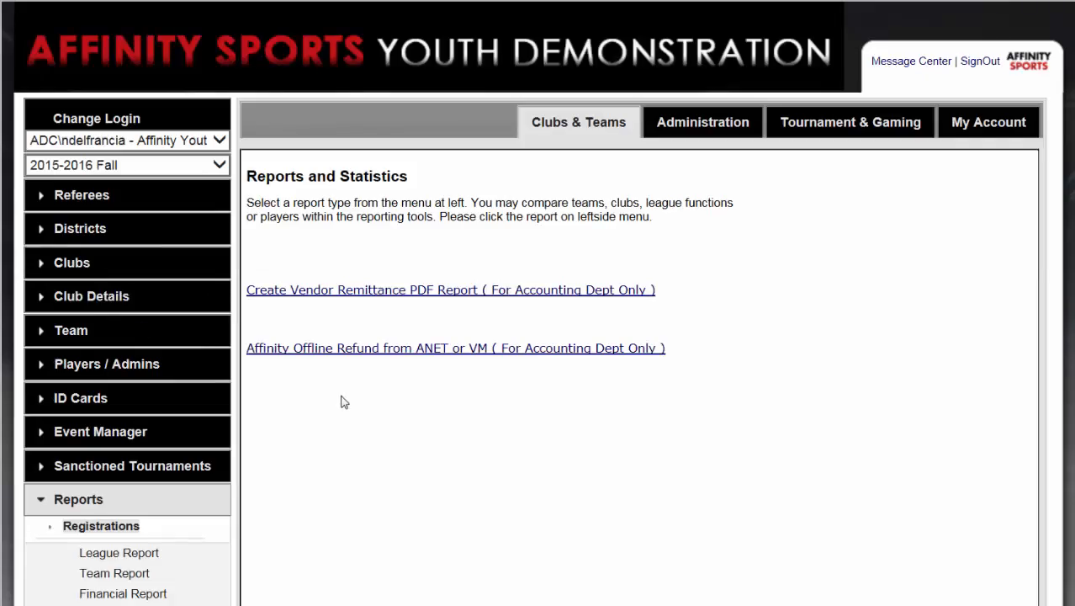
scroll(345, 396, "down", 3)
scroll(335, 378, "down", 2)
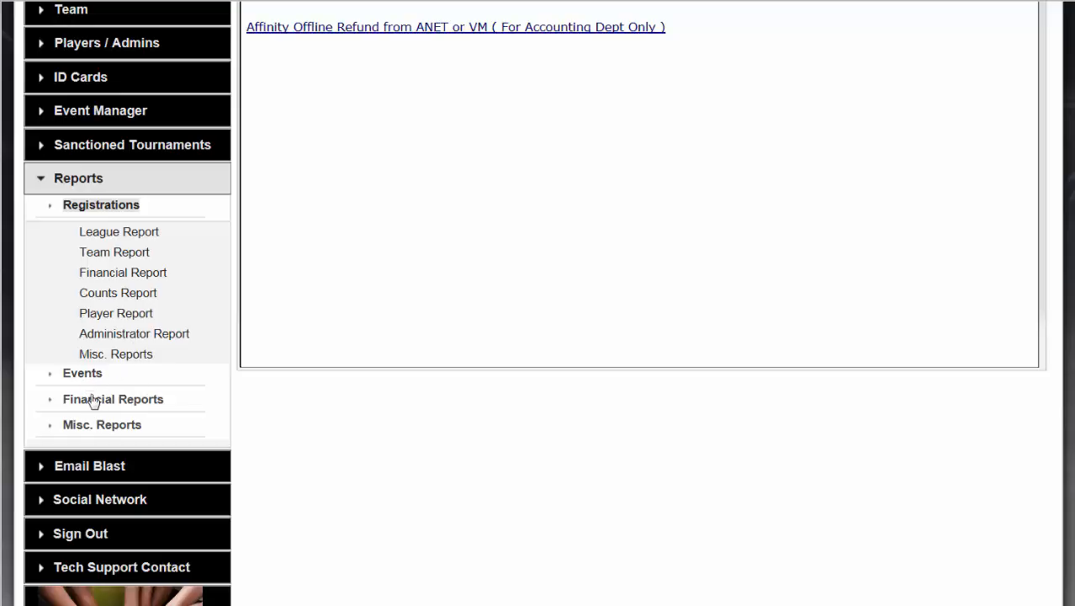
- Open the League Report and check which report types it offers, keeping Duplicate Players
left_click(127, 236)
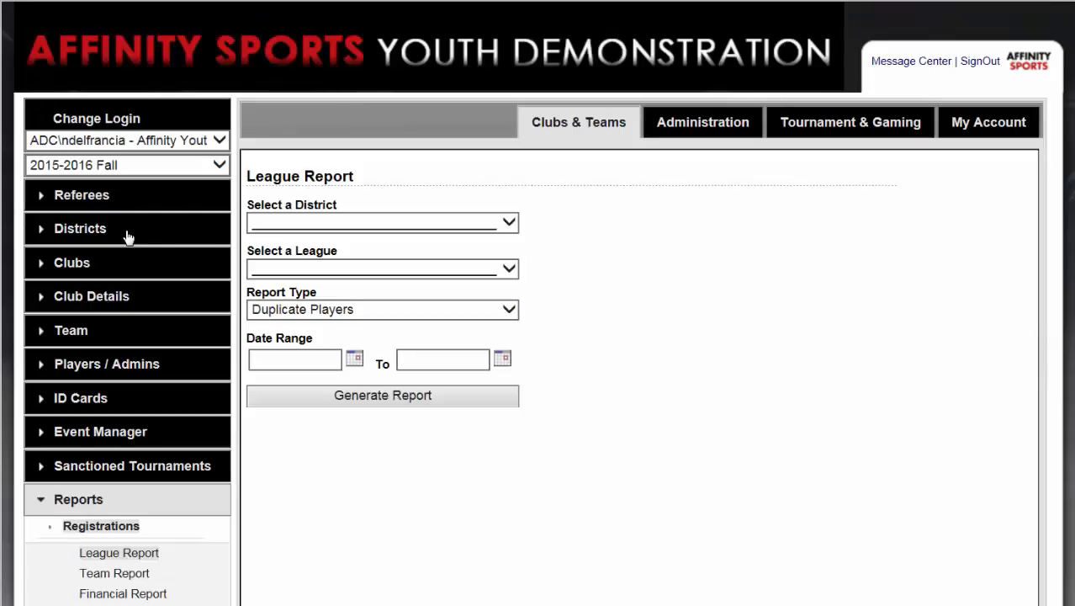
left_click(403, 311)
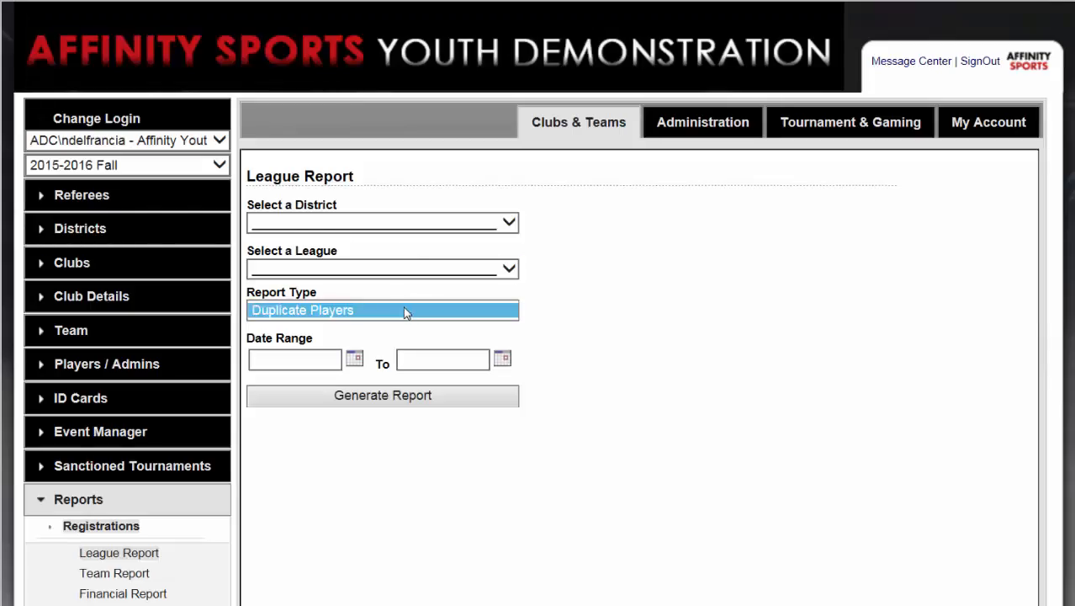
left_click(404, 311)
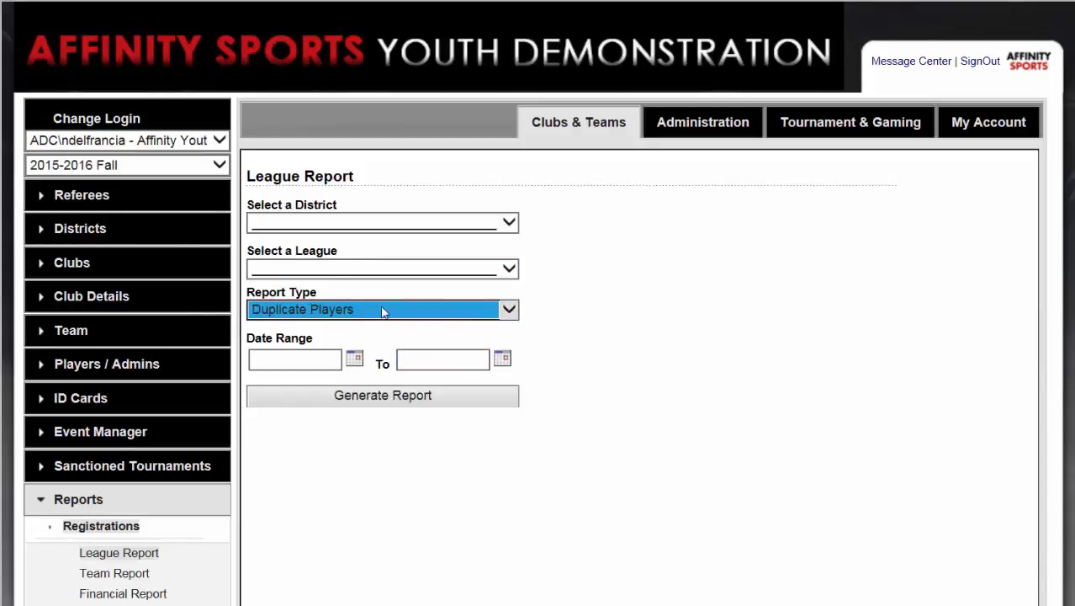
left_click(596, 358)
- Open the Team Report, set its report type to Team Roster - Uniform, and review the other team report types
scroll(603, 362, "down", 1)
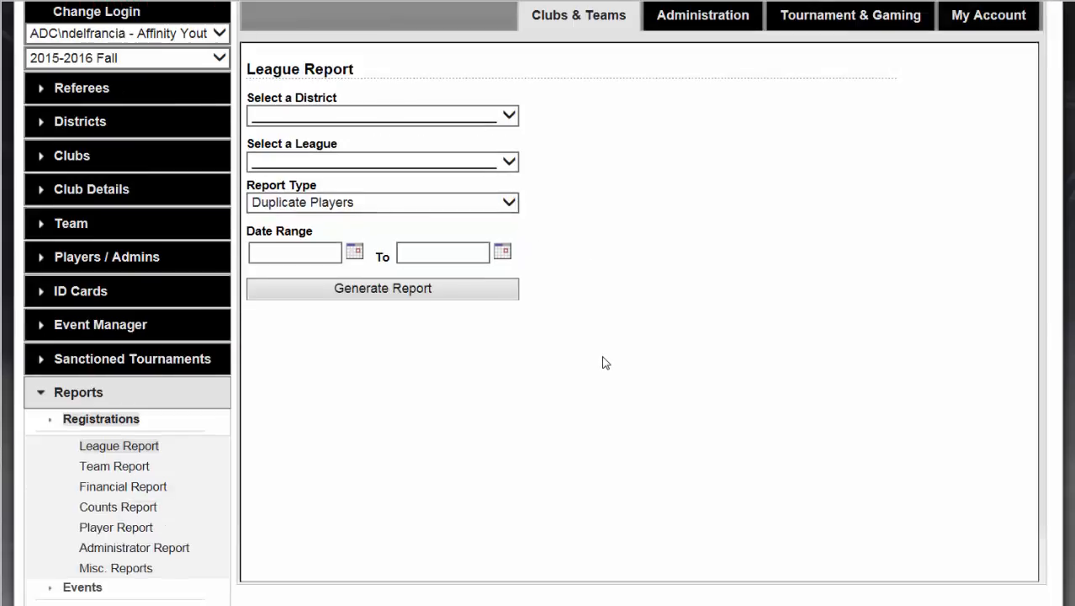
left_click(134, 468)
left_click(509, 401)
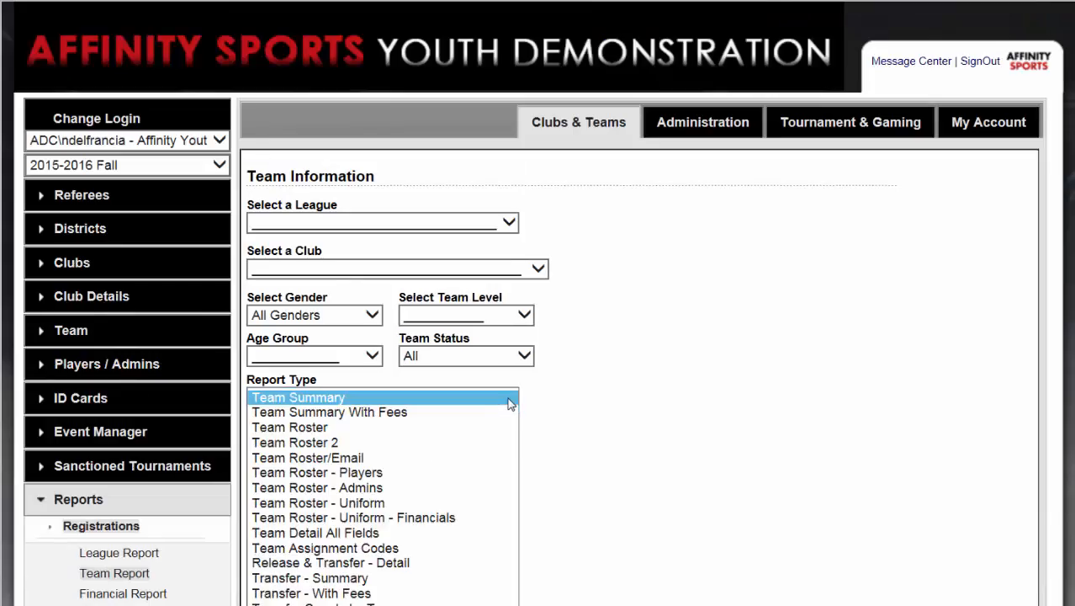
left_click(428, 503)
scroll(576, 442, "down", 3)
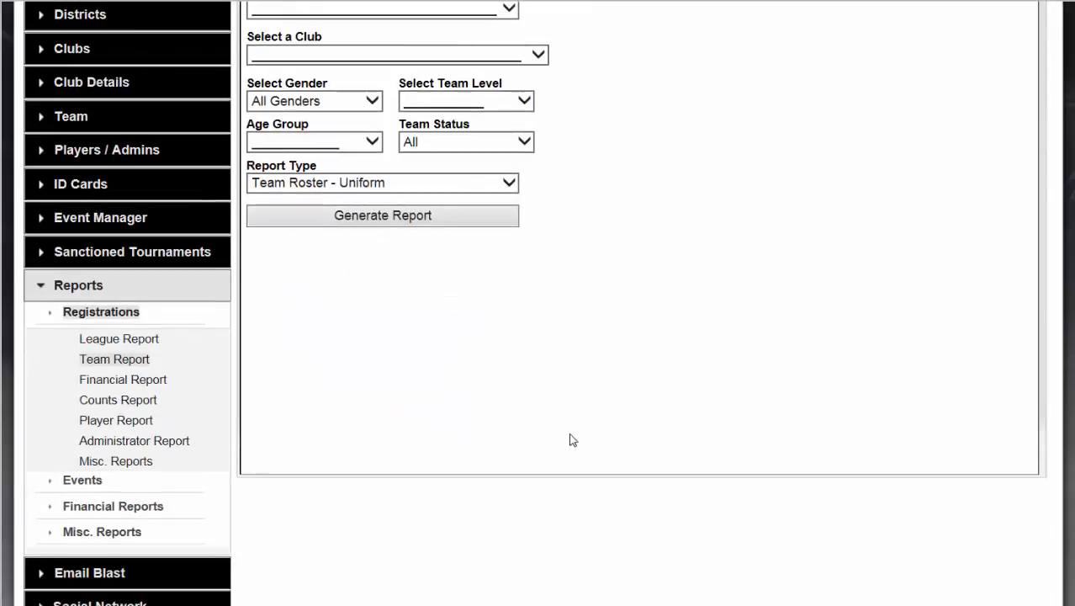
left_click(461, 181)
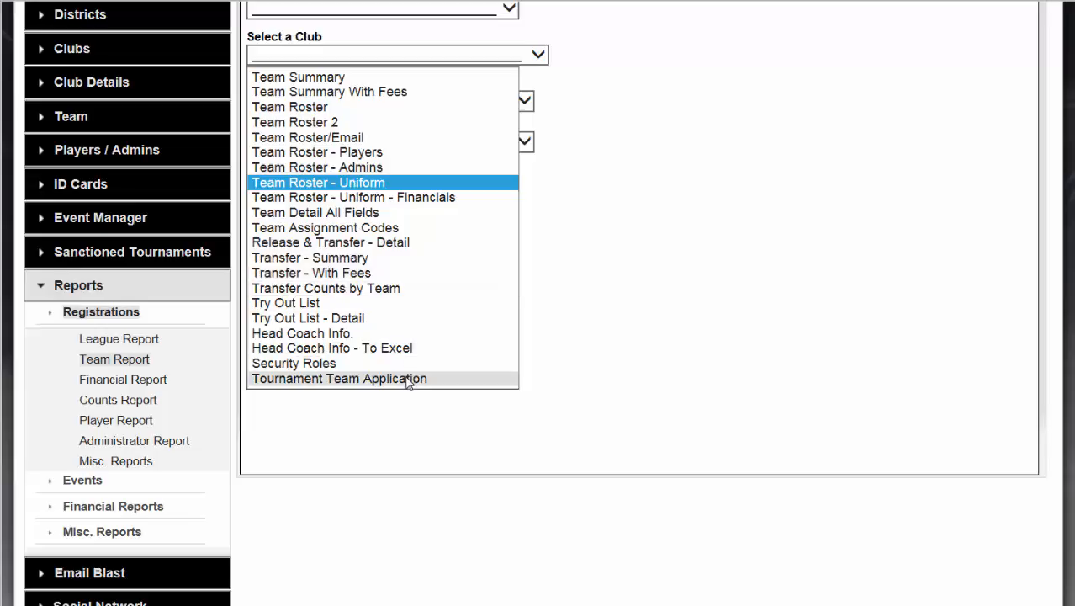
- Open the Financial Reports and select the Registration Payment Details By Product By Player report type
left_click(132, 507)
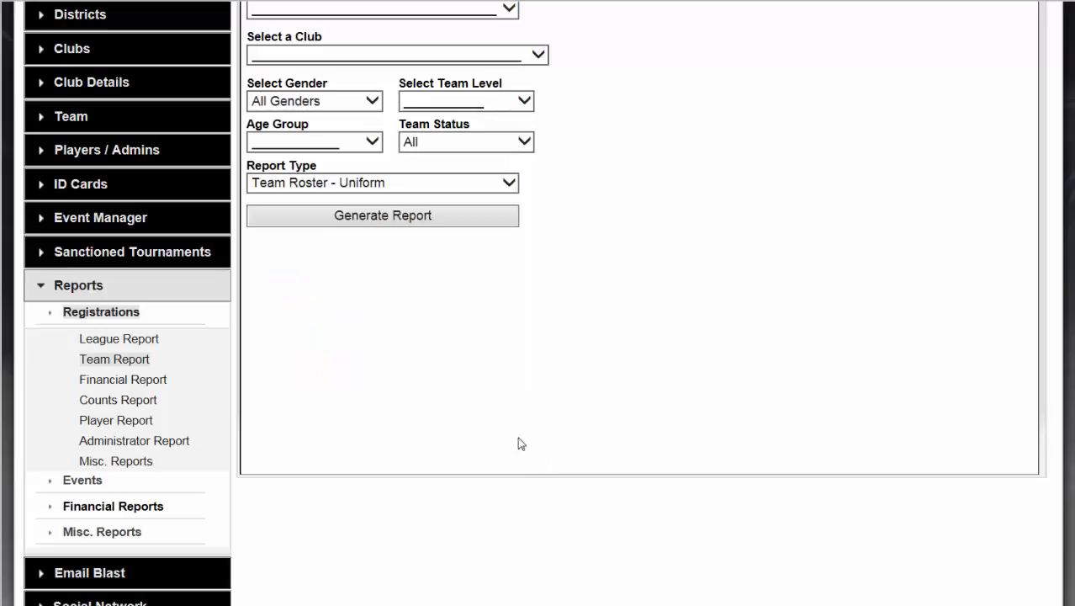
scroll(644, 286, "down", 1)
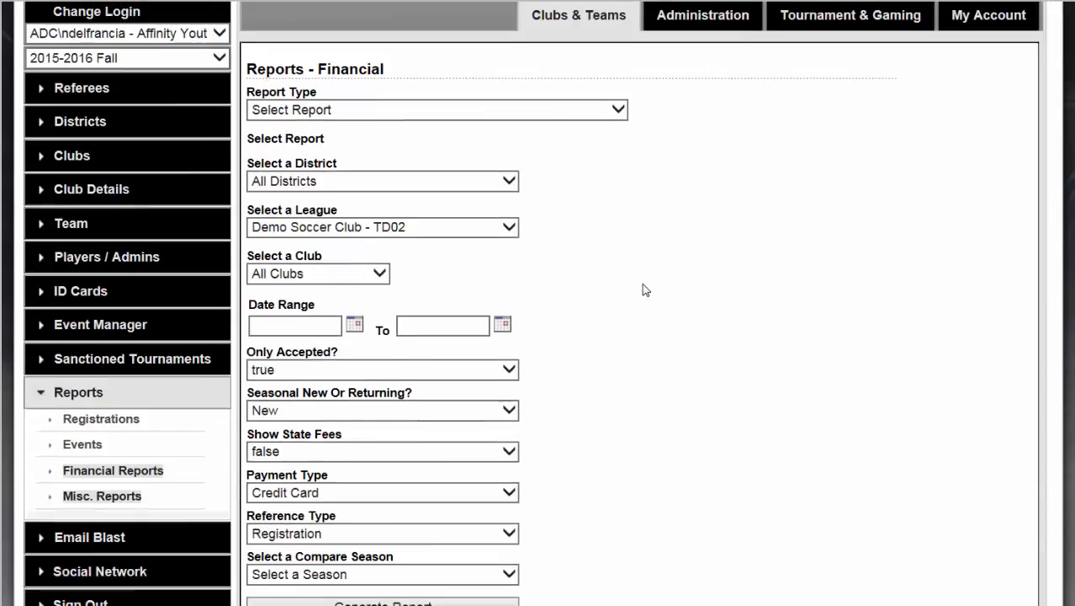
scroll(633, 240, "up", 1)
left_click(620, 218)
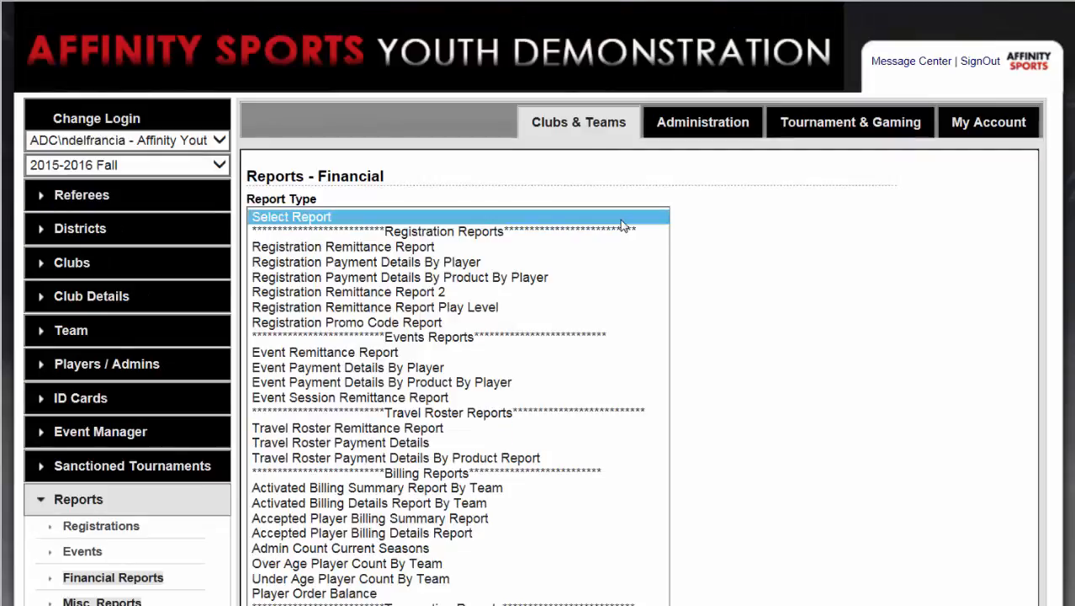
left_click(580, 281)
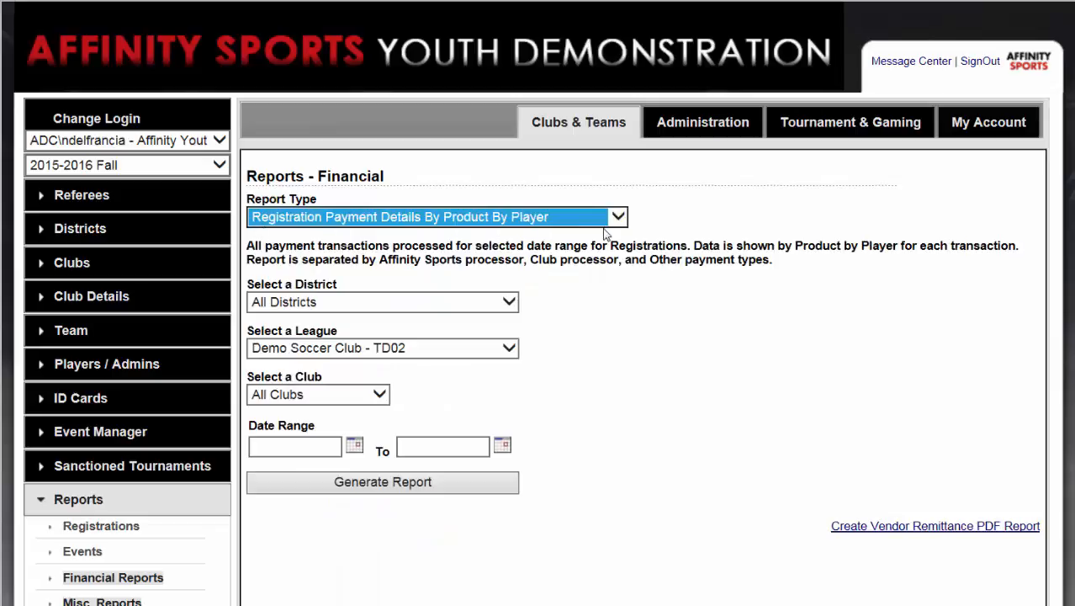
left_click(612, 274)
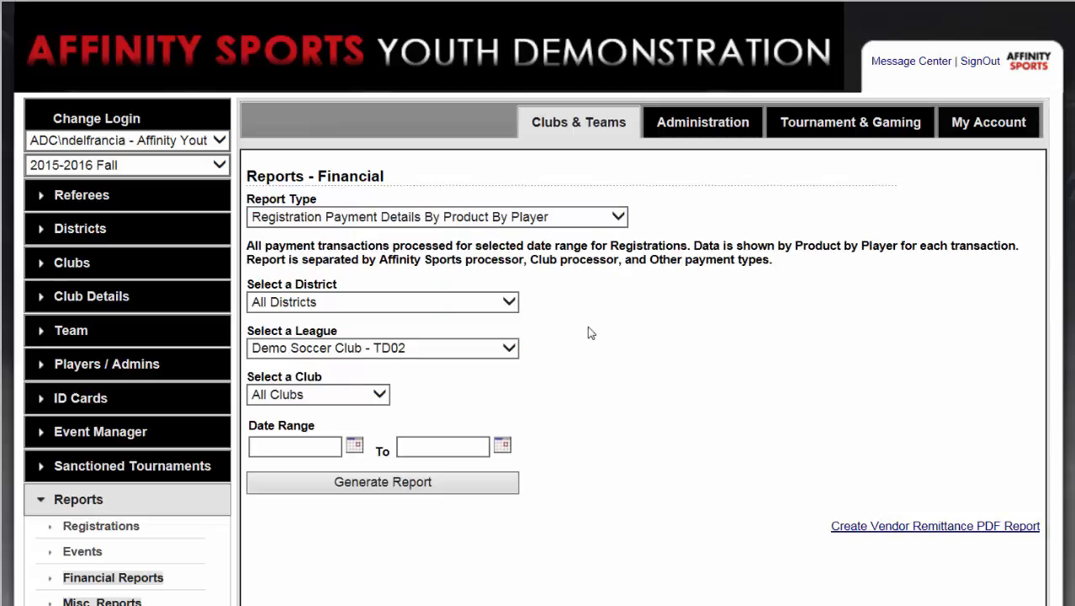
- Set the financial report's date range from 6/3/2016 to 6/11/2016
scroll(585, 333, "down", 2)
left_click(353, 337)
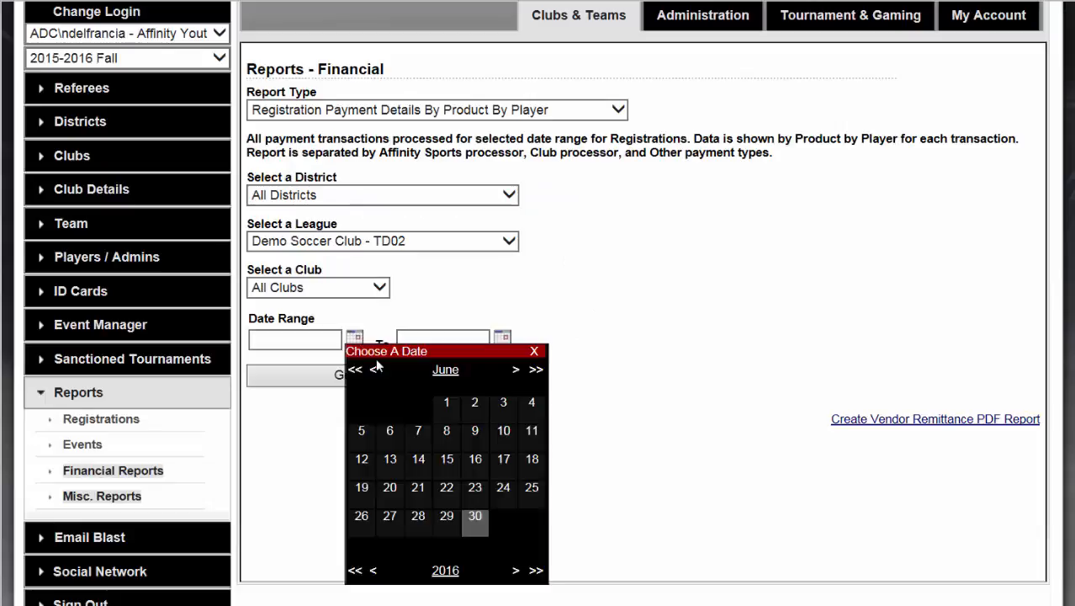
left_click(499, 412)
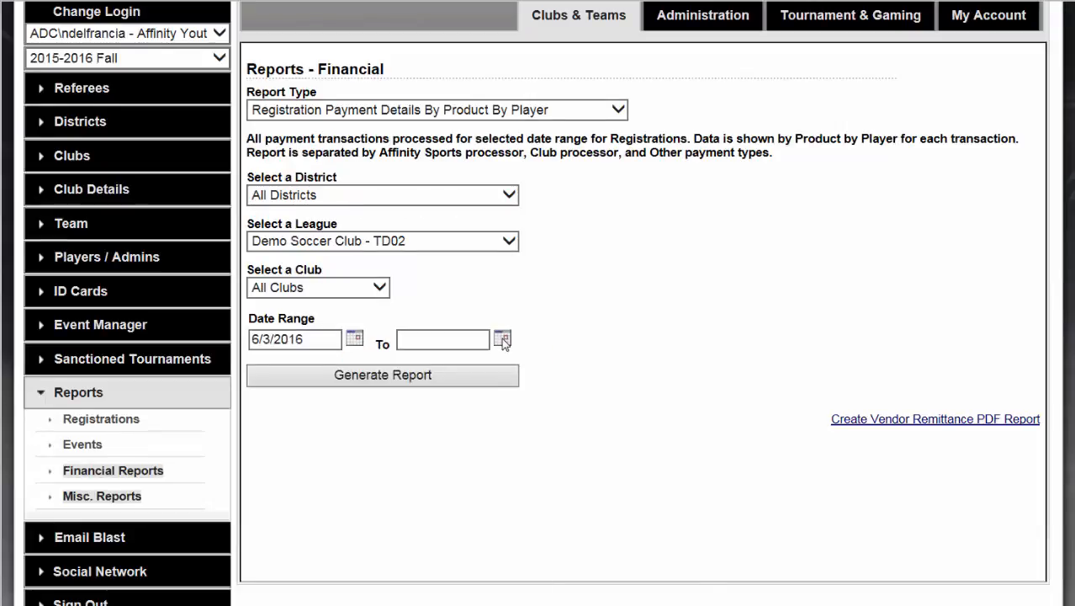
left_click(503, 338)
left_click(651, 433)
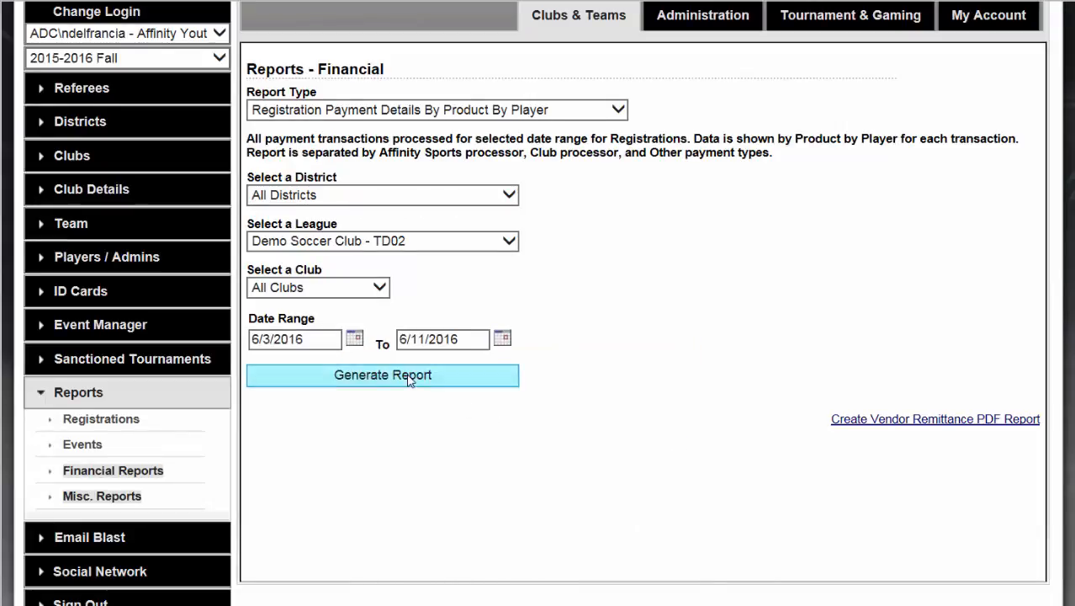